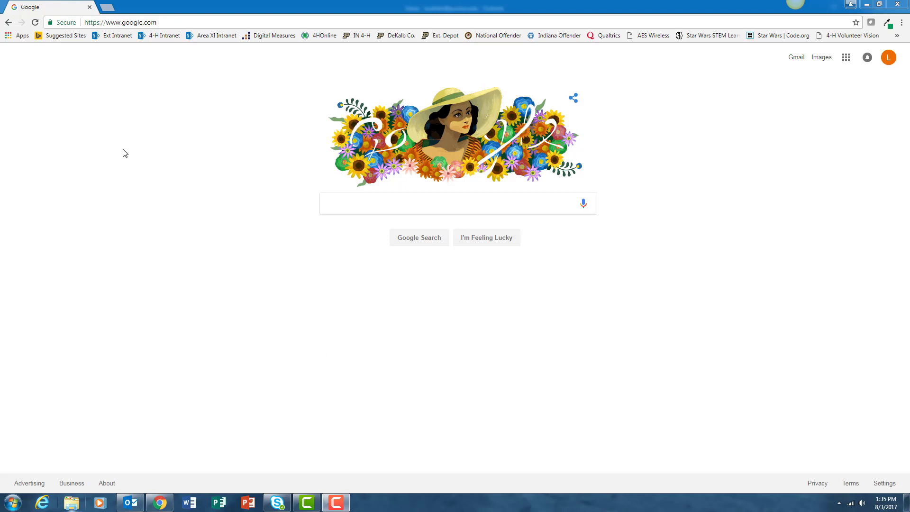
Go to the DeKalb County FairEntry site, dekalbcountyindiana.fairentry.com
click(168, 23)
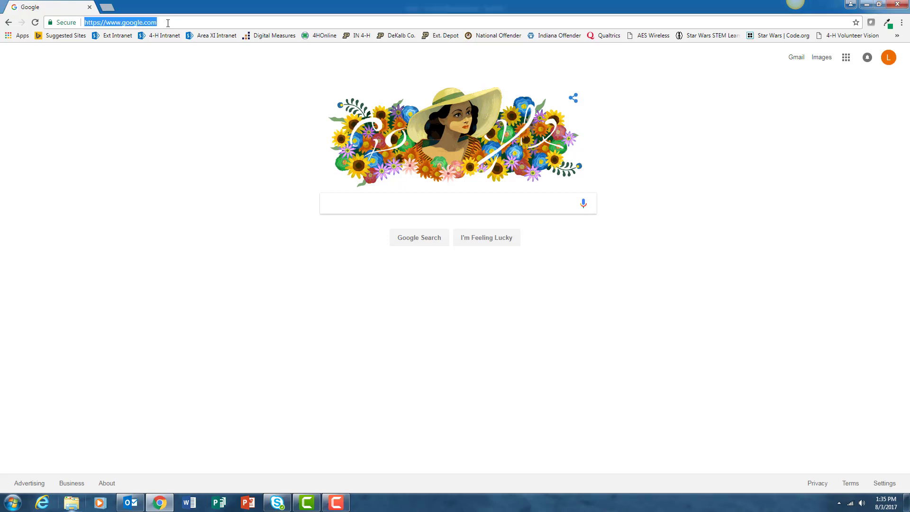
text(dekalbcountyindiana.fairentry)
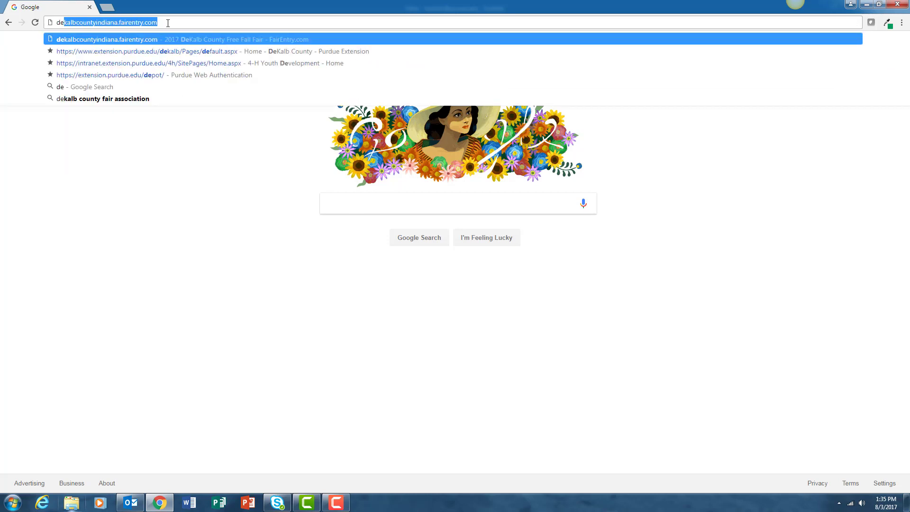
click(144, 41)
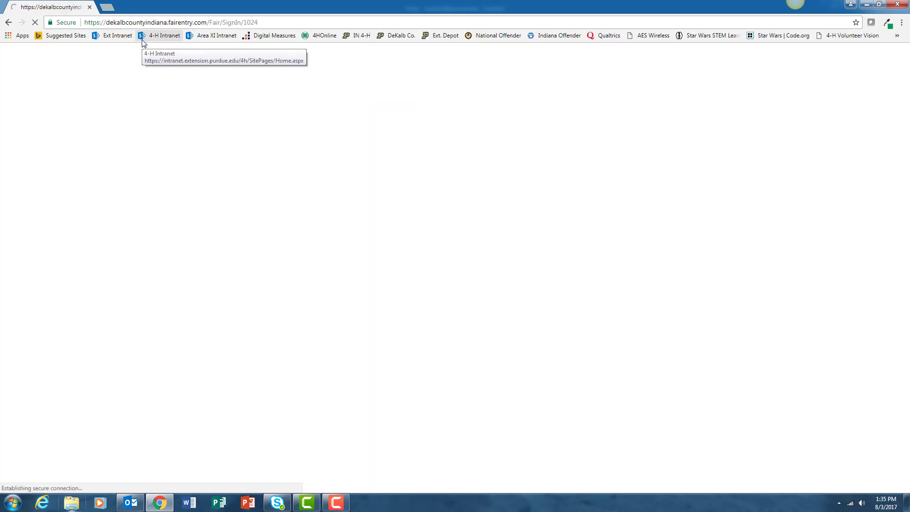
Open fairentry.com in a new tab
click(107, 7)
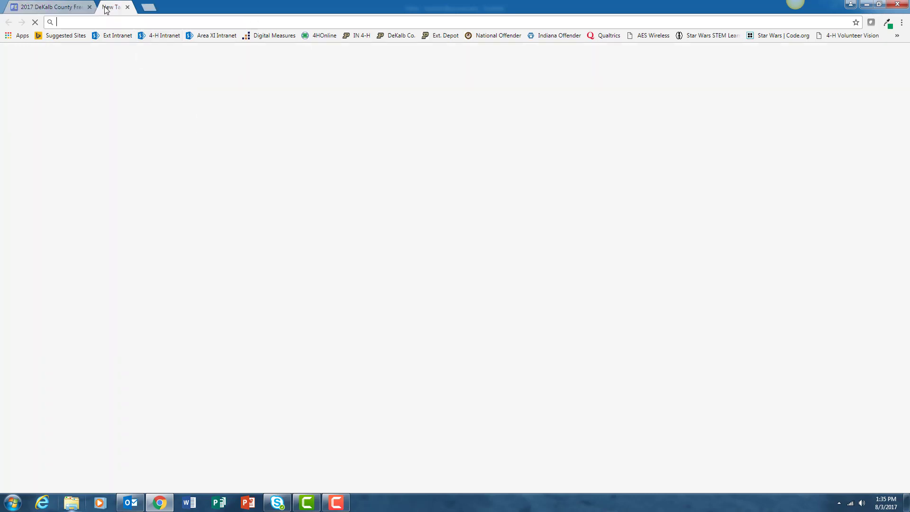
text(fari)
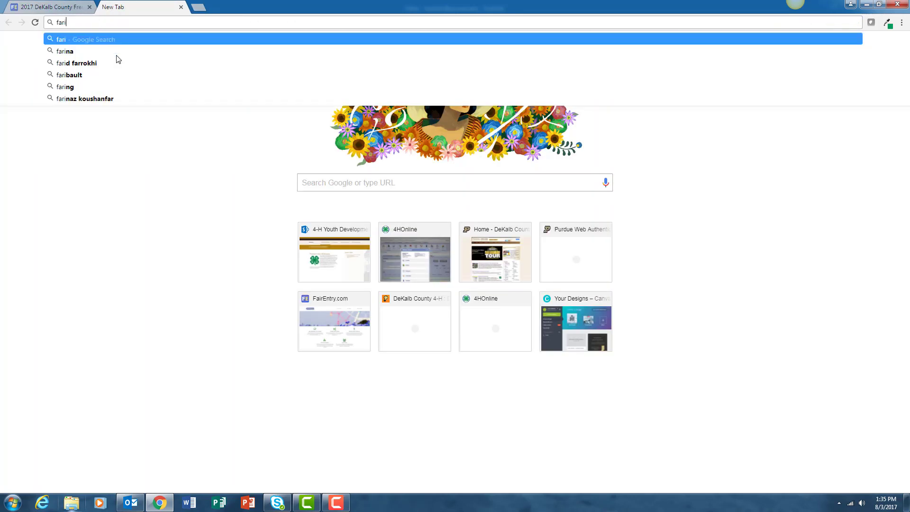
key(BackSpace)
key(BackSpace)
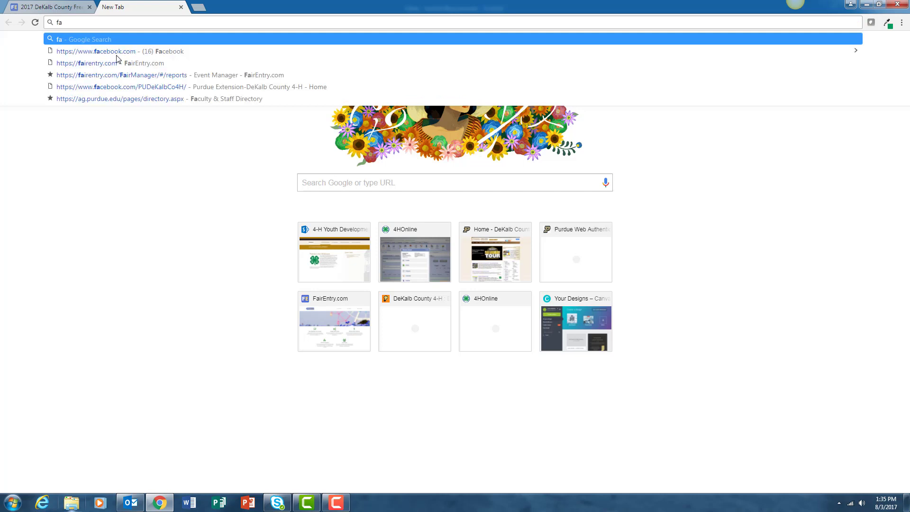
text(irentry.com)
key(Return)
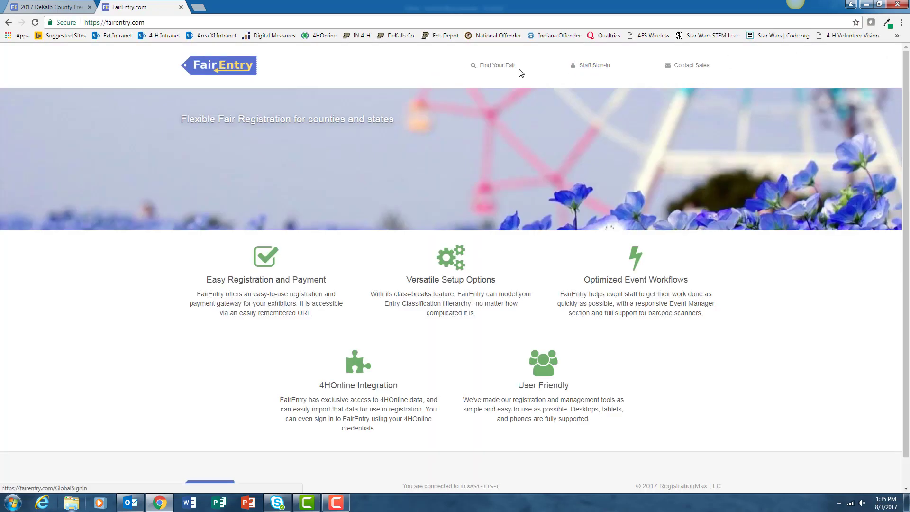
Search fairs for 'dekalb', open the Indiana 2017 DeKalb County Free Fall Fair, and start 4HOnline sign-in
click(506, 68)
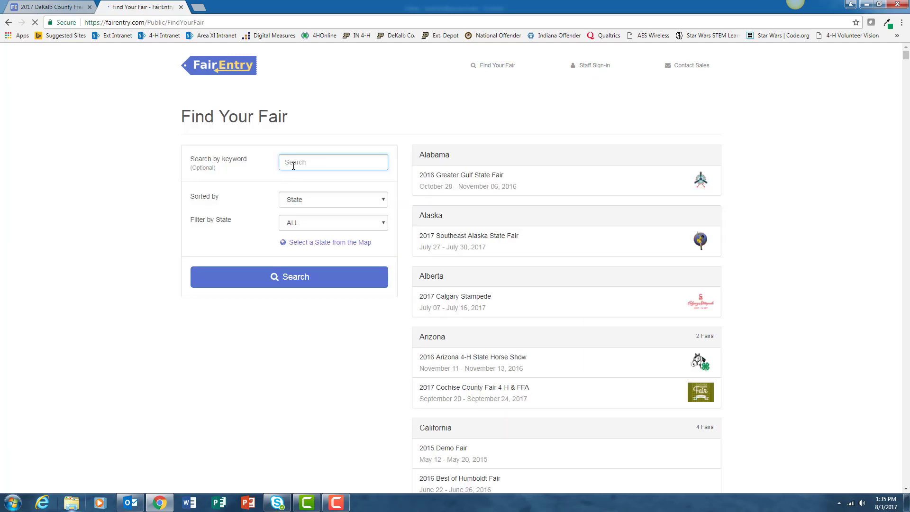
text(dekalb)
key(Return)
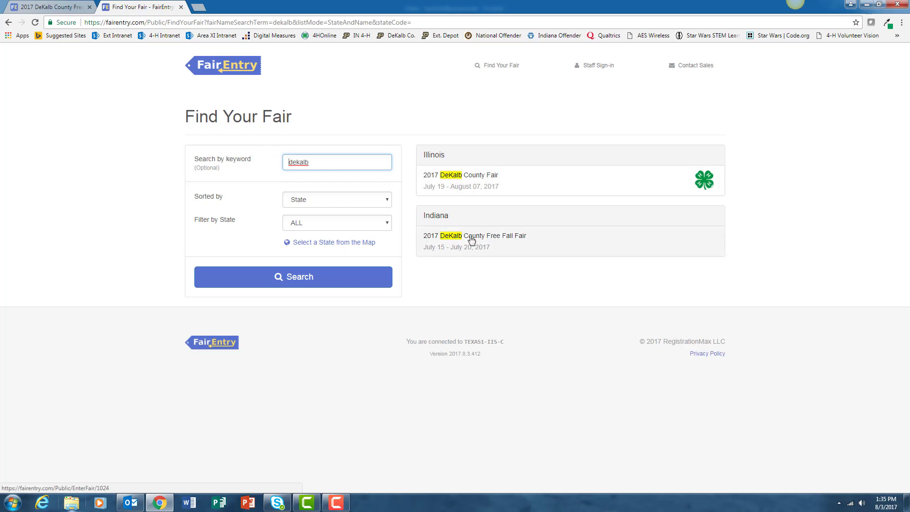
click(472, 239)
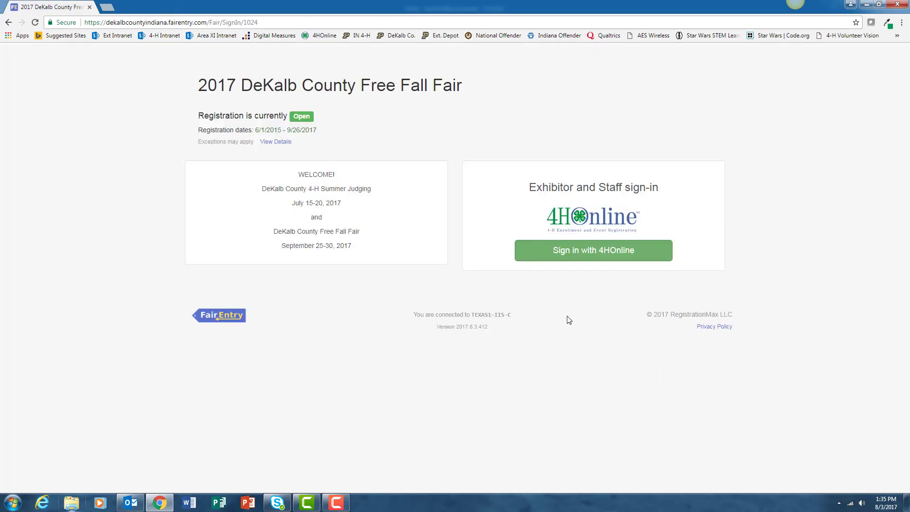
click(584, 256)
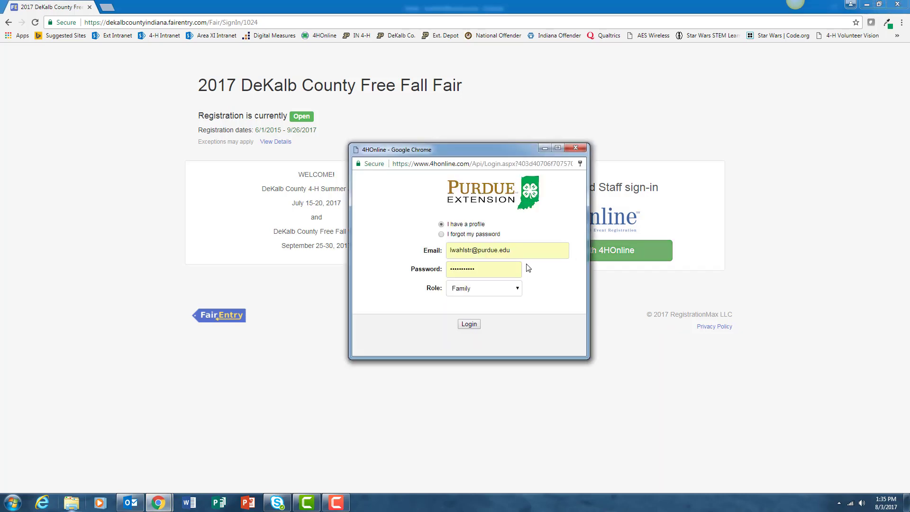
Log in through 4HOnline with the family account's saved e-mail and corrected password
triple_click(558, 247)
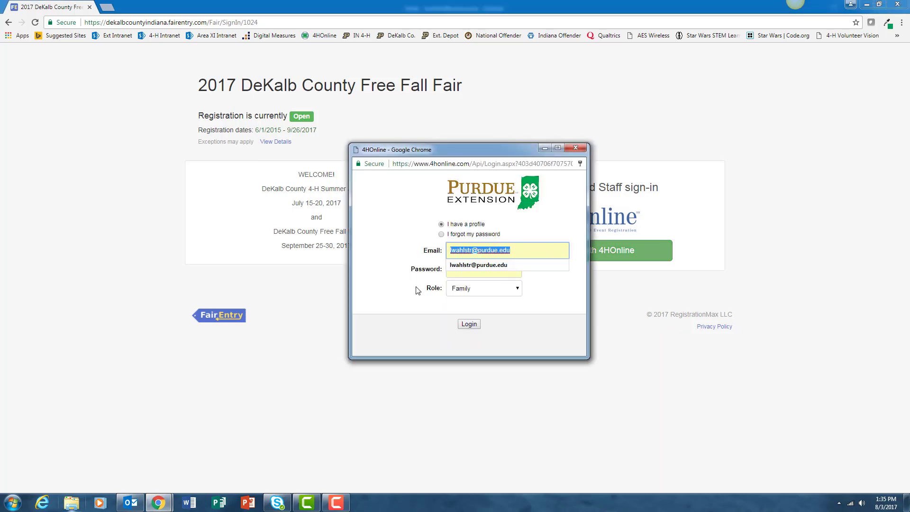
key(BackSpace)
text(kathy)
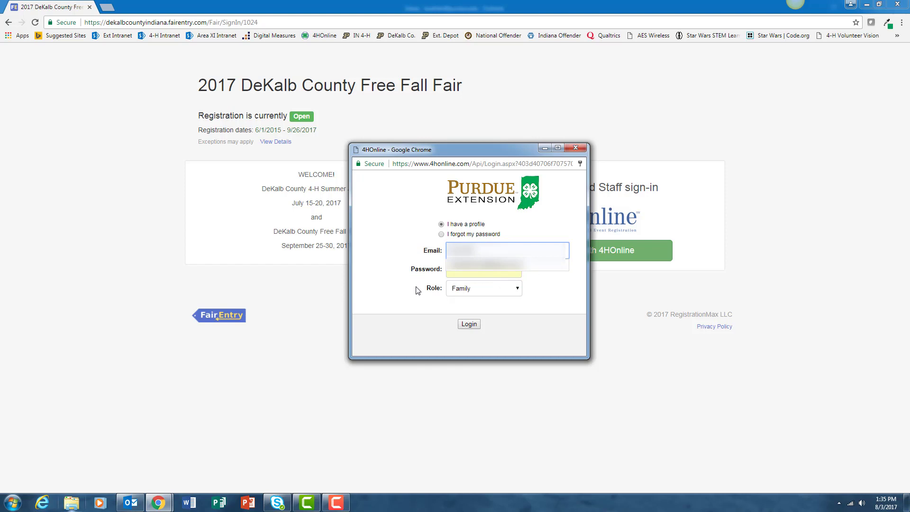
text(sch)
click(508, 266)
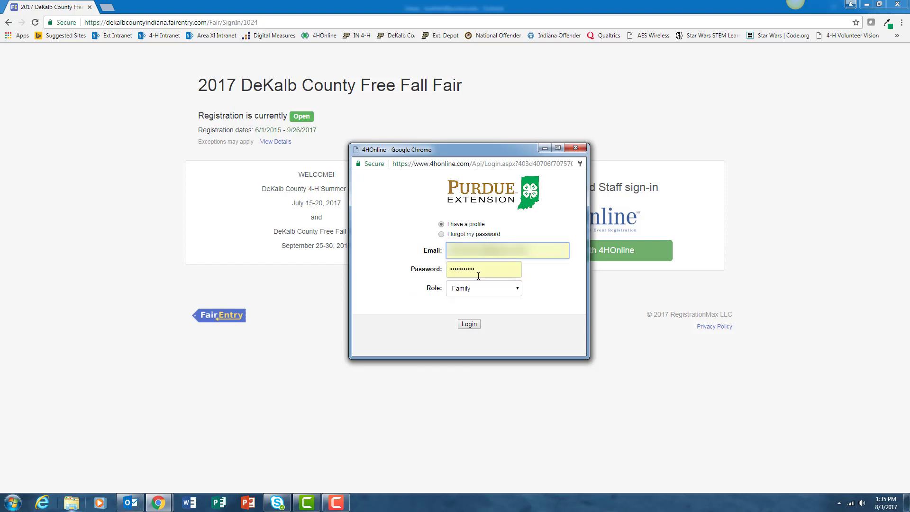
double_click(478, 276)
text(••••••)
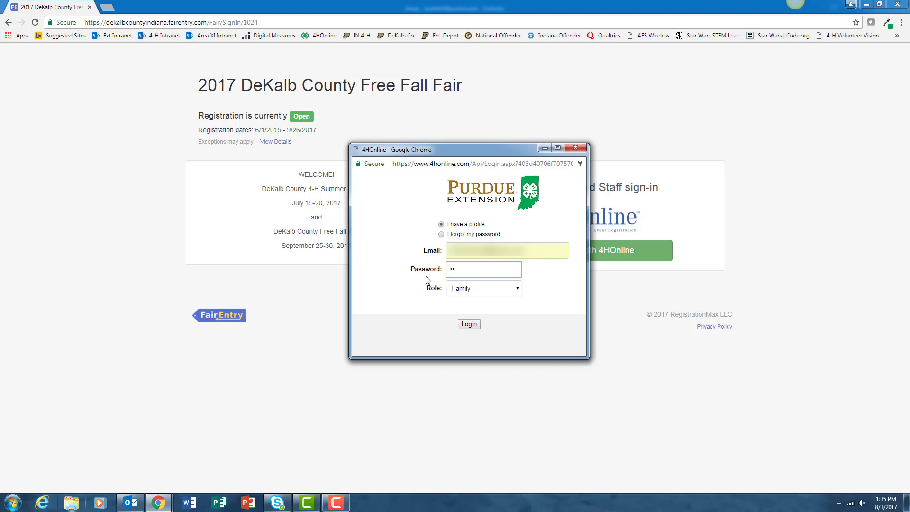
text(•••)
key(BackSpace)
key(BackSpace)
click(469, 325)
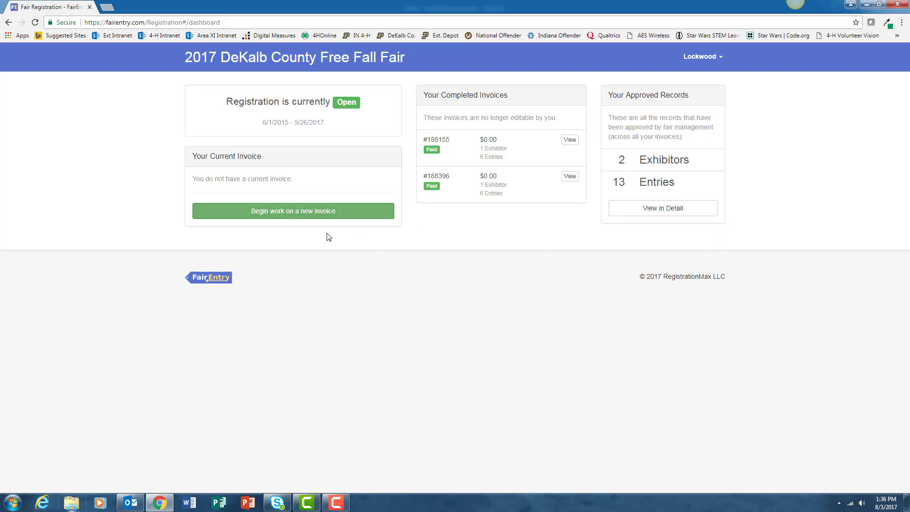
Start a new invoice and an entry for the first exhibitor in Swine / 5010: Swine Barrows
click(304, 215)
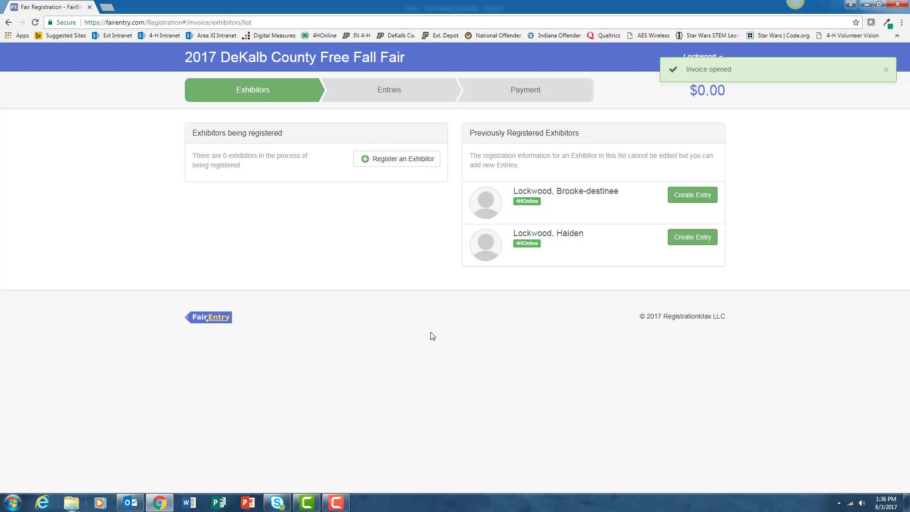
click(679, 200)
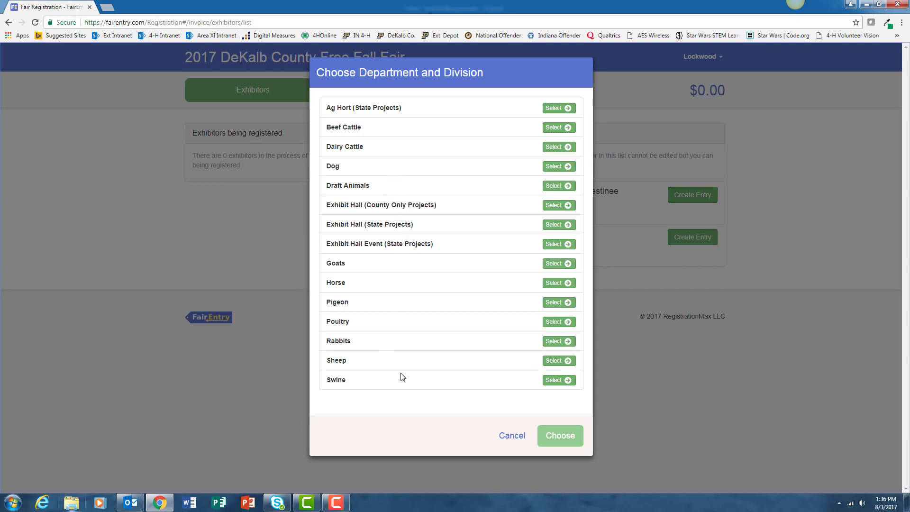
click(559, 381)
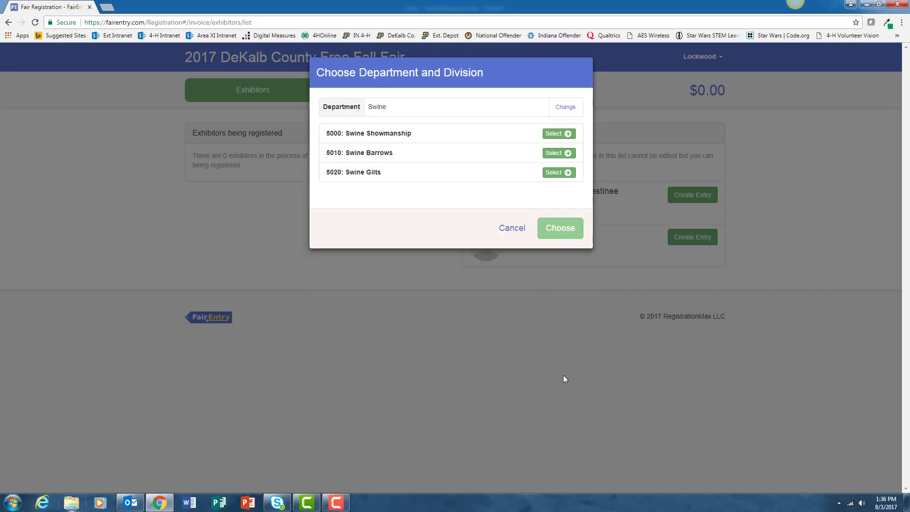
click(557, 153)
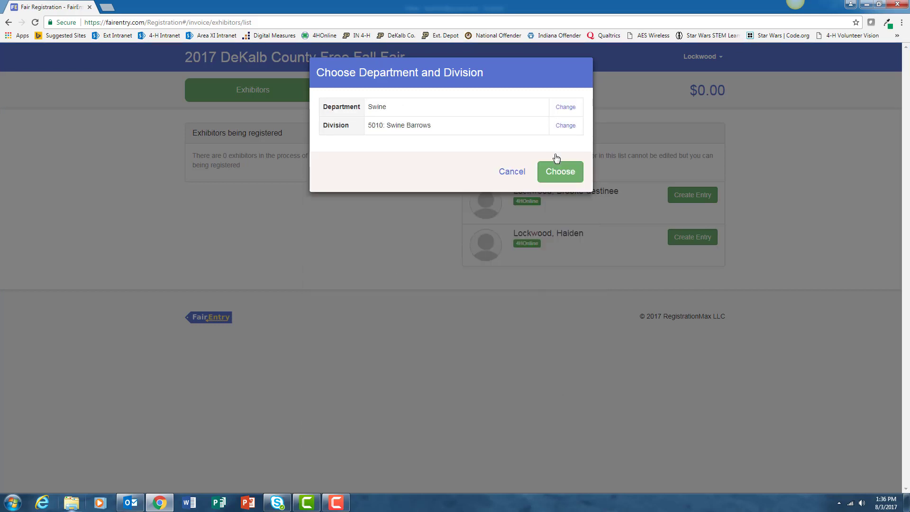
click(557, 168)
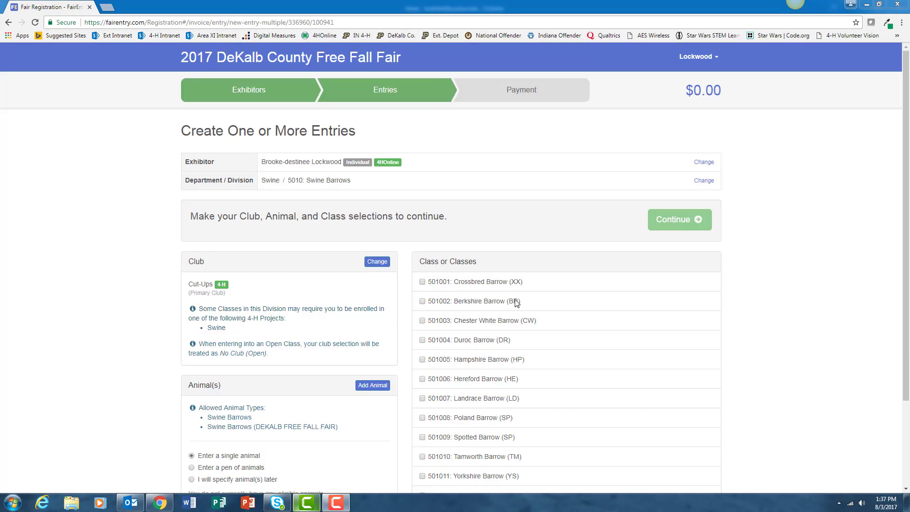
Check class 501001: Crossbred Barrow and list the family's 4HOnline animals for import
click(422, 283)
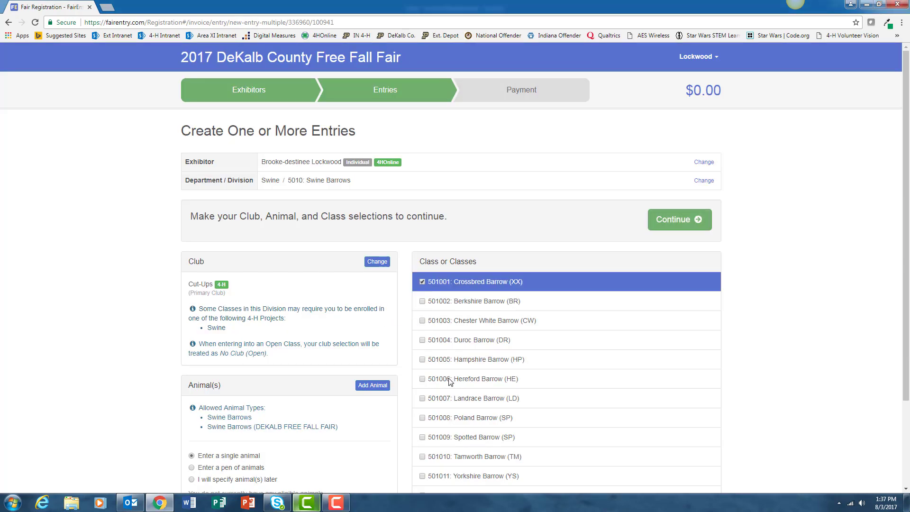
scroll(451, 381, down, 3)
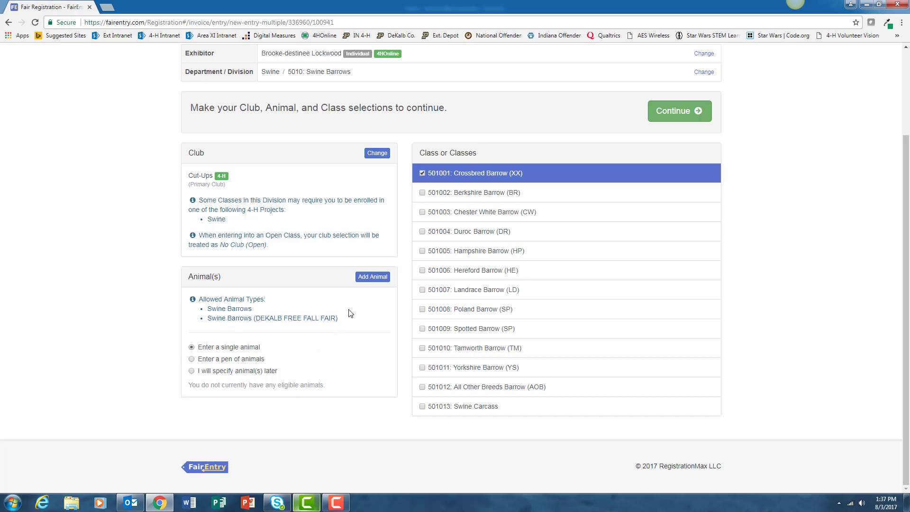
click(373, 280)
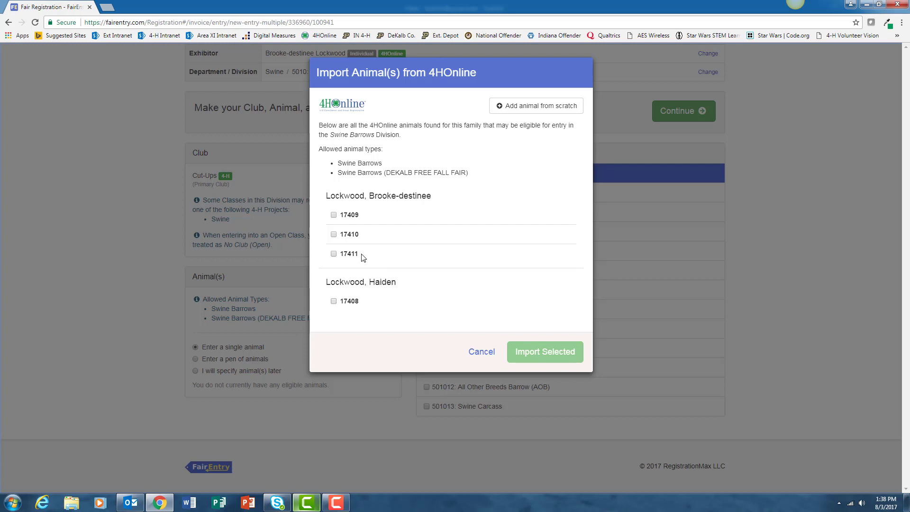
Import barrow 17409 and create the Crossbred Barrow entry
click(334, 216)
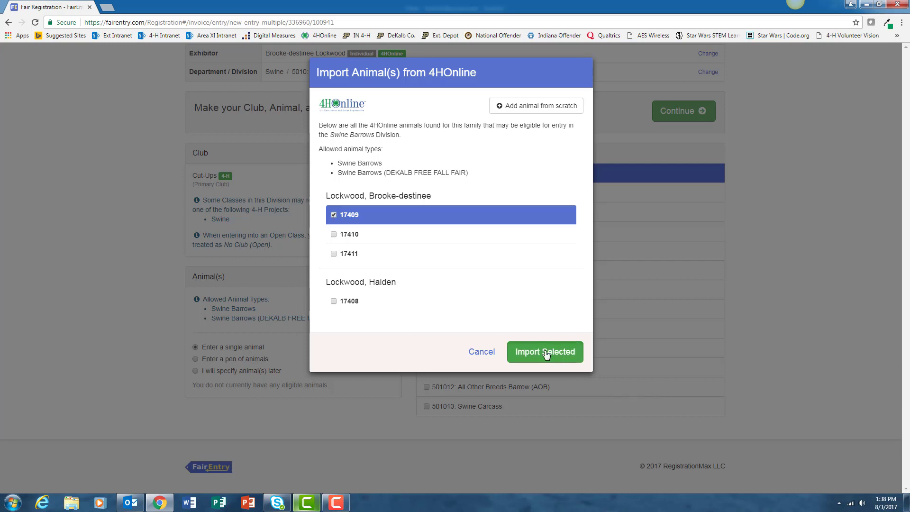
click(546, 351)
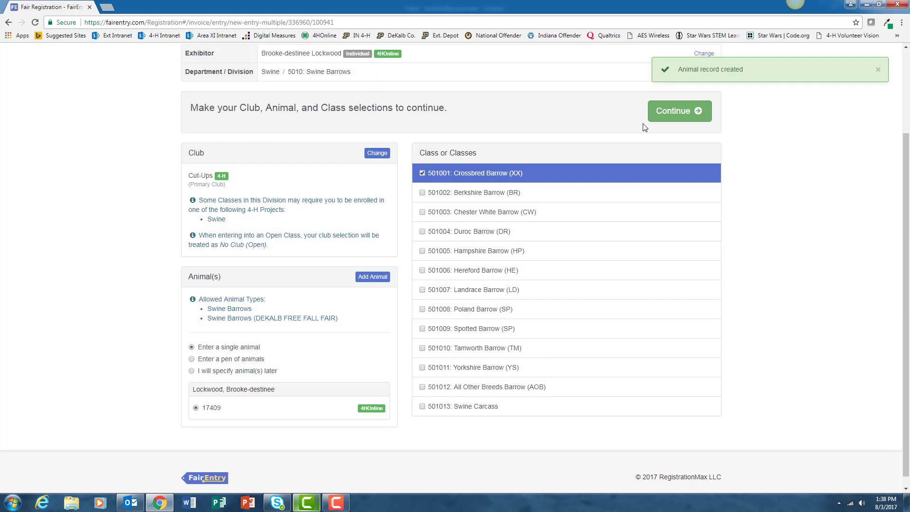
click(684, 117)
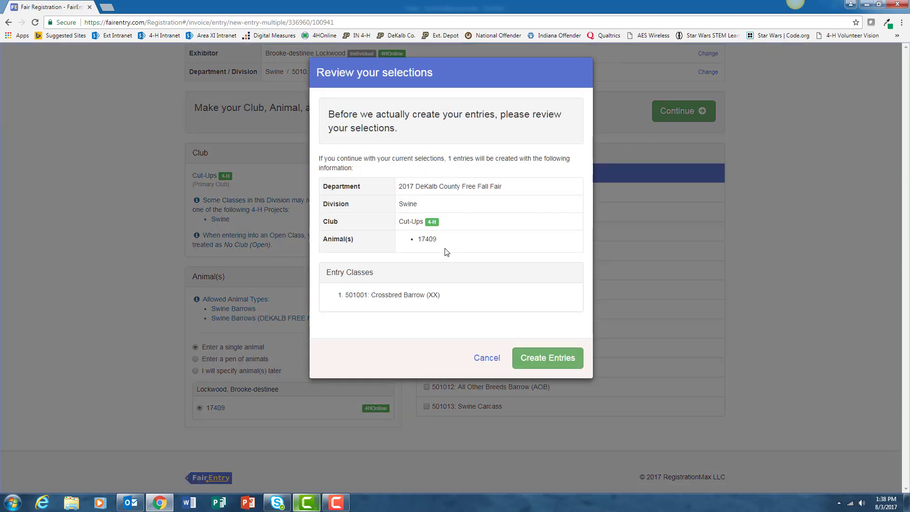
click(541, 360)
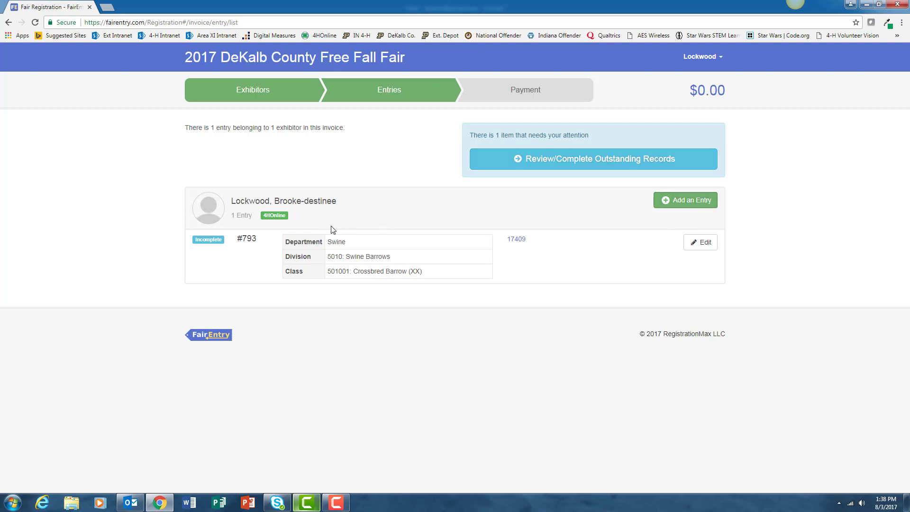
Add another entry set to Swine / 5010: Swine Barrows
click(685, 205)
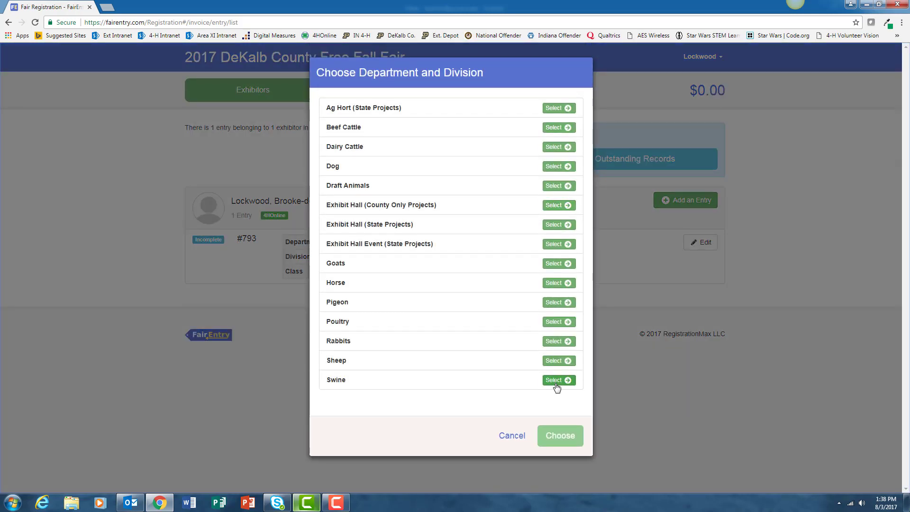
click(558, 380)
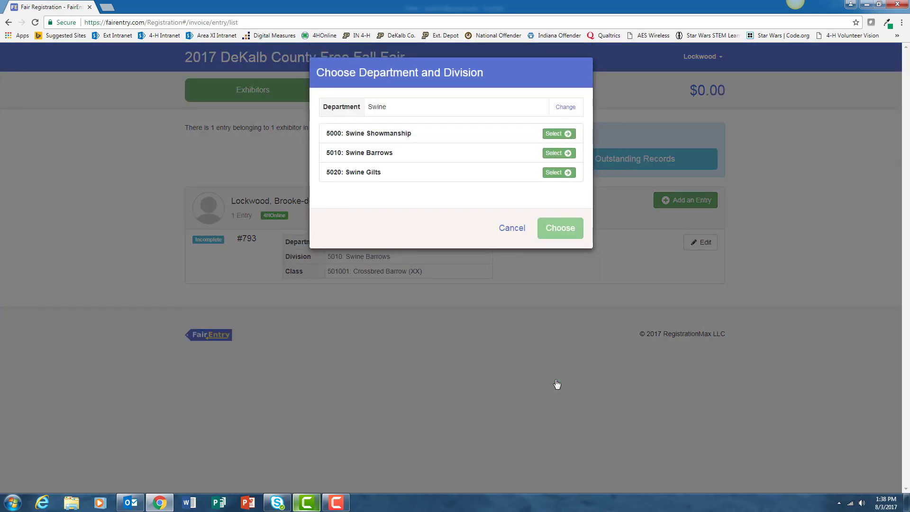
click(556, 153)
click(558, 176)
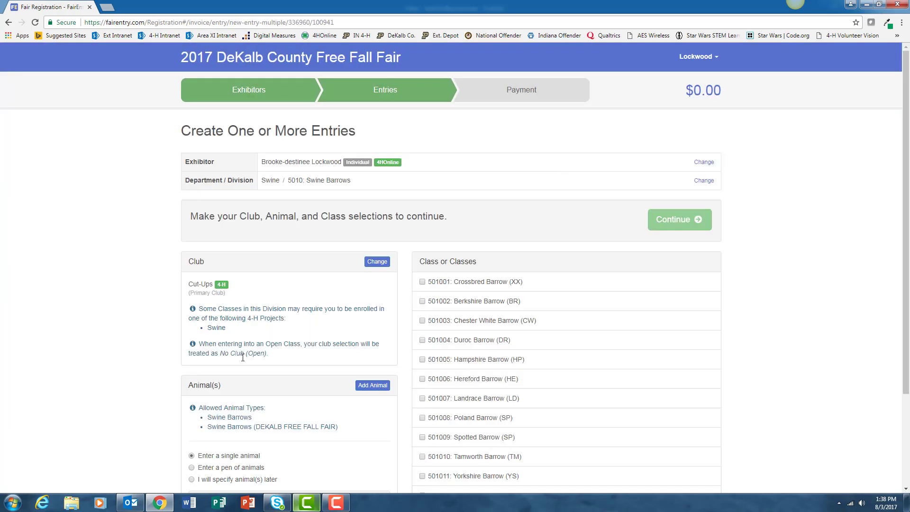
Import barrow 17410, check class 501001 Crossbred Barrow, and create entry #794
scroll(251, 360, down, 2)
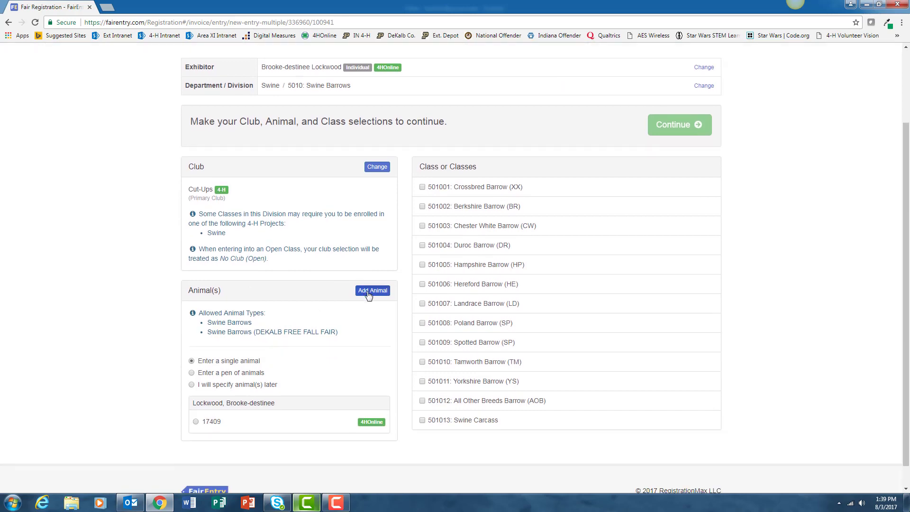
click(369, 291)
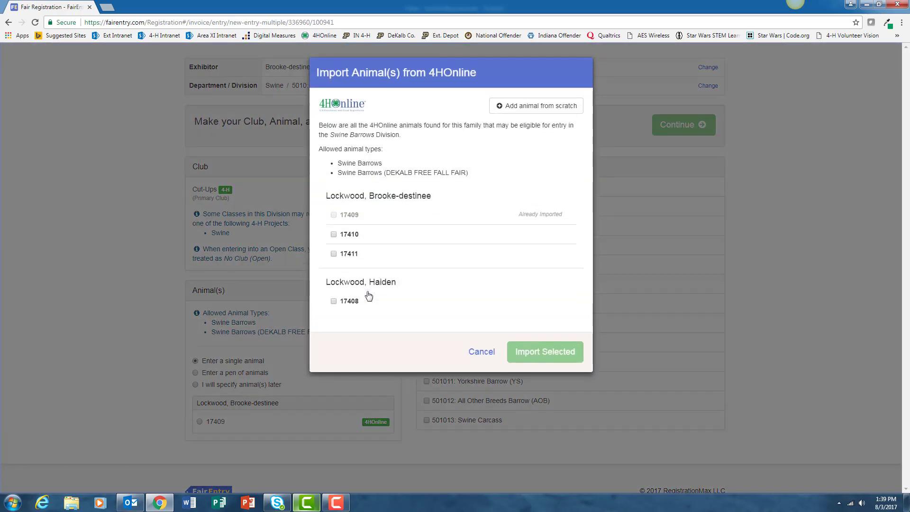
click(334, 235)
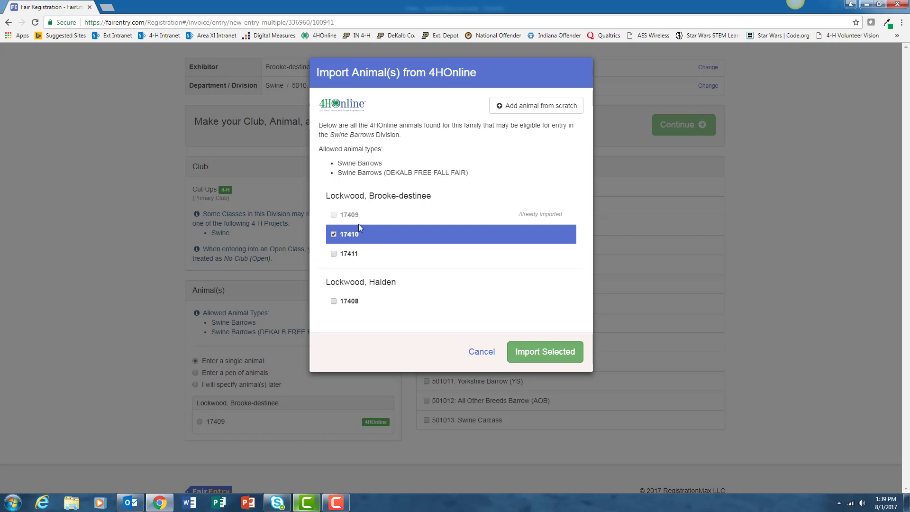
click(551, 357)
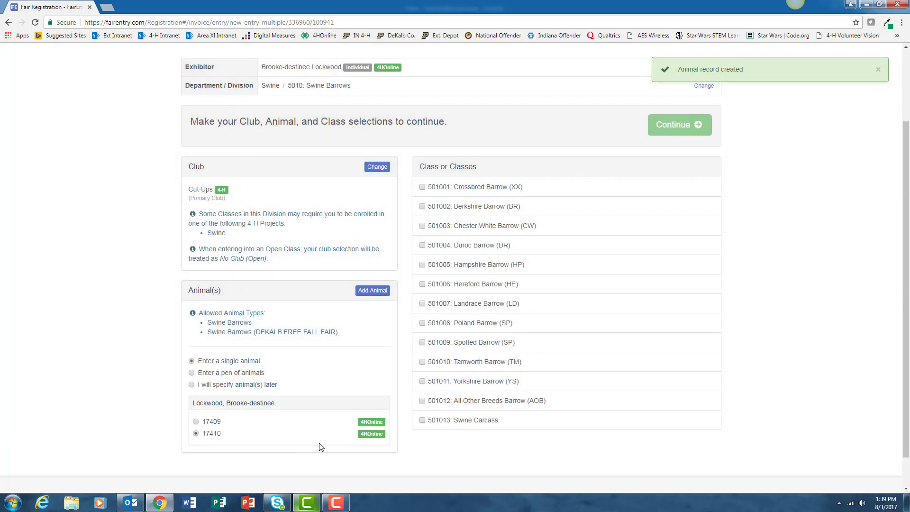
click(422, 188)
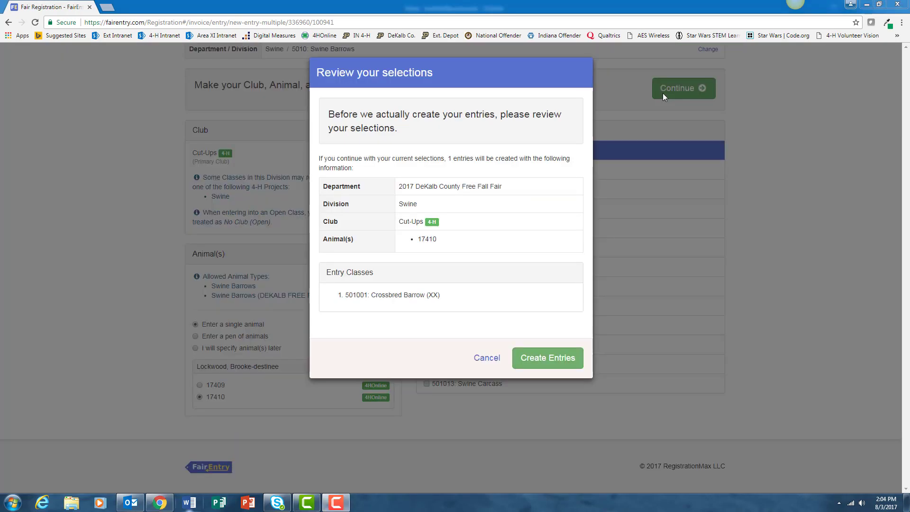
click(553, 364)
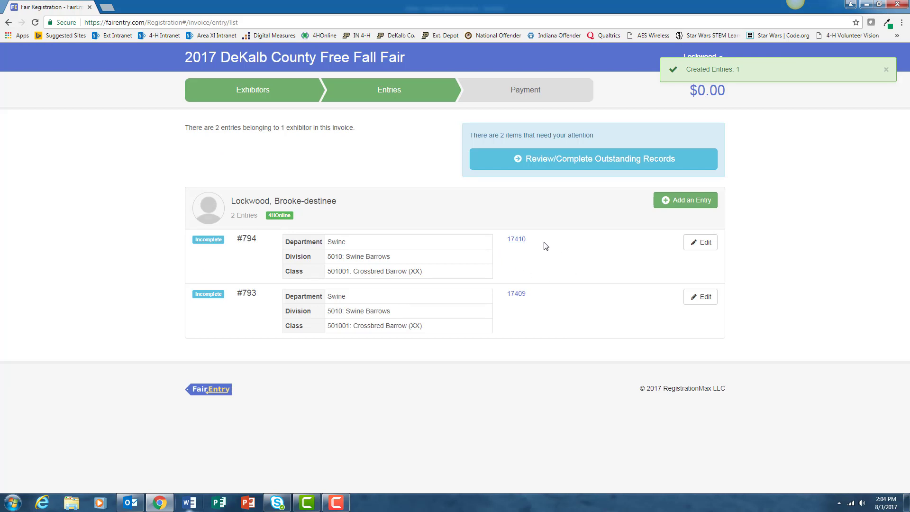
Add a third entry set to Swine / 5010: Swine Barrows
click(692, 201)
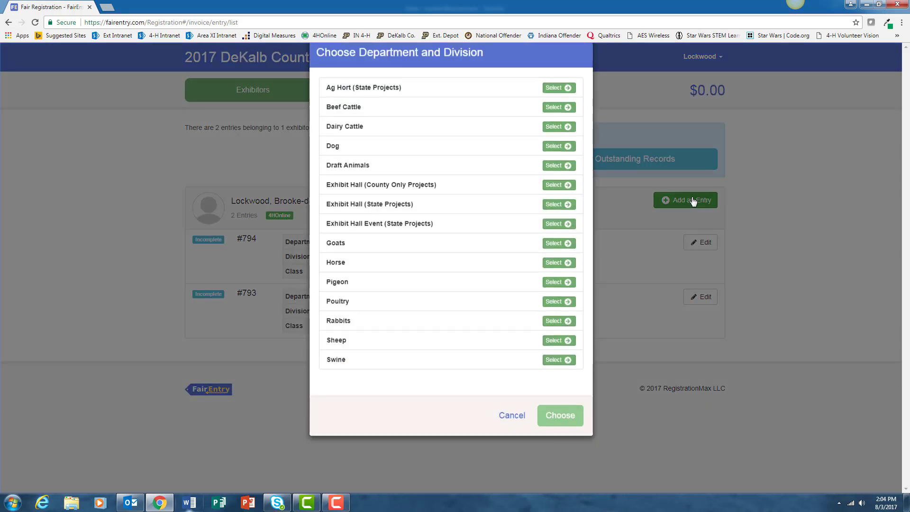
click(565, 380)
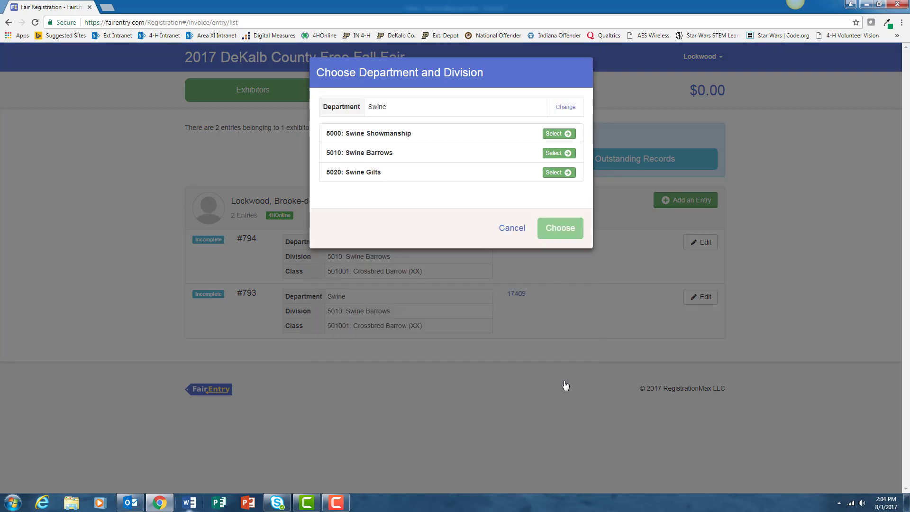
click(566, 154)
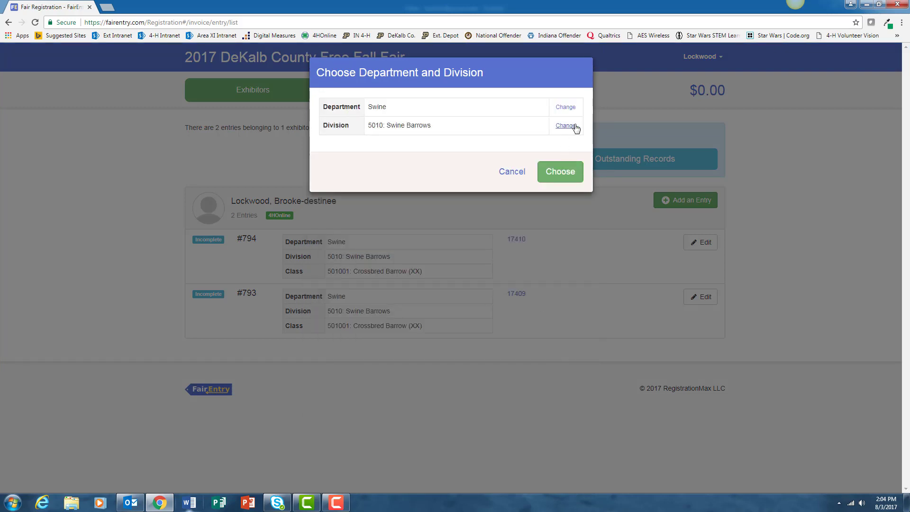
click(561, 173)
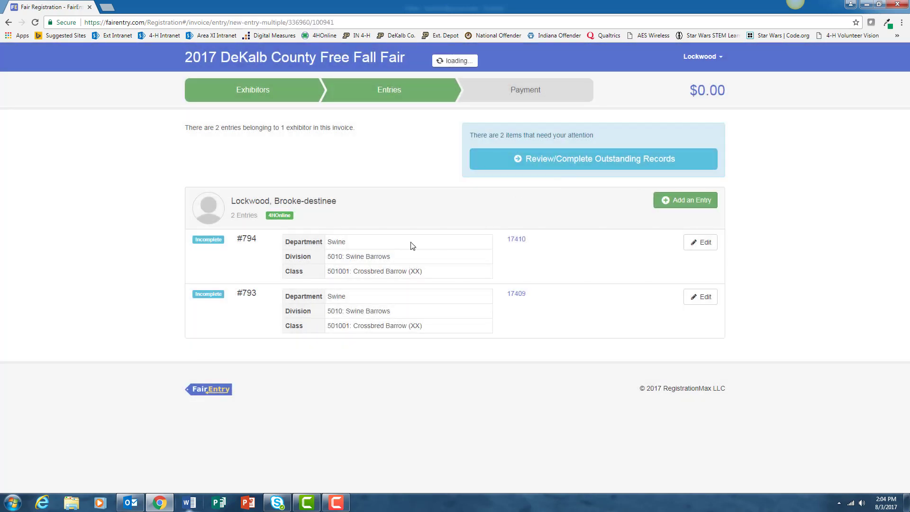
Import barrow 17411, check class 501001 Crossbred Barrow, and create the entry
scroll(290, 408, down, 2)
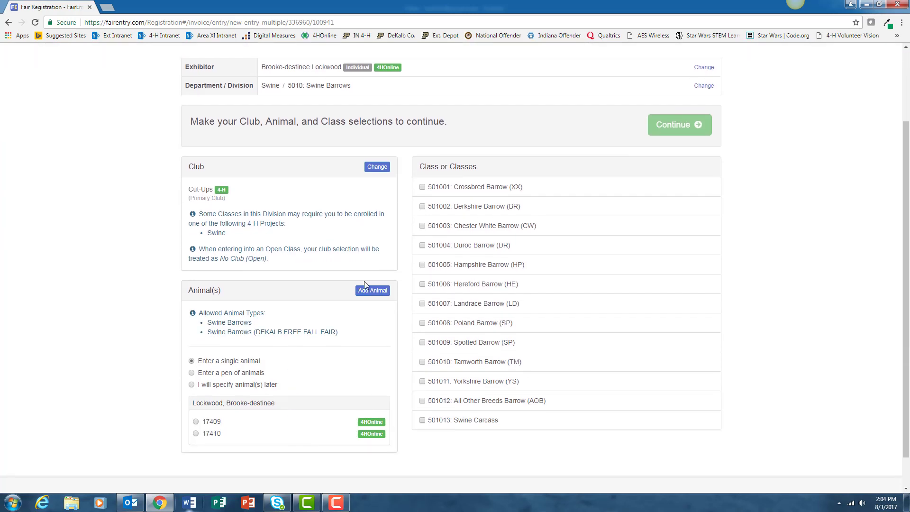
click(373, 291)
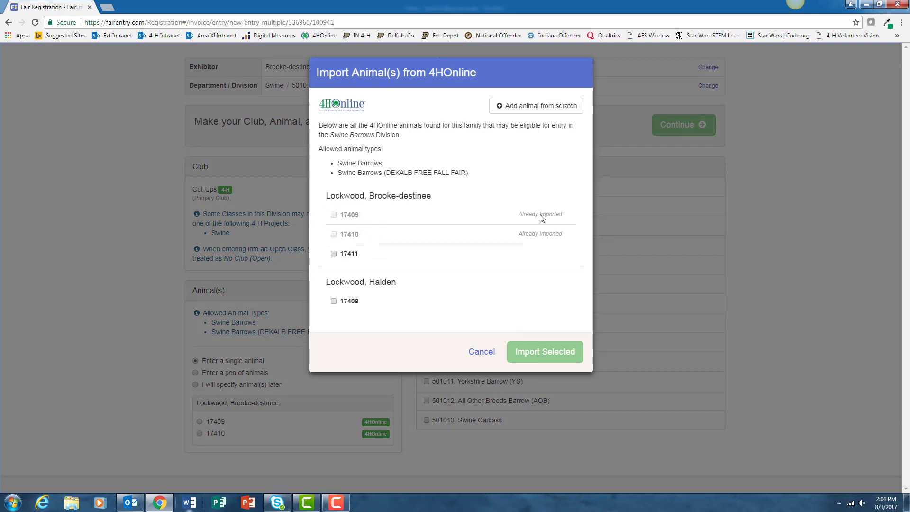
click(334, 255)
click(556, 355)
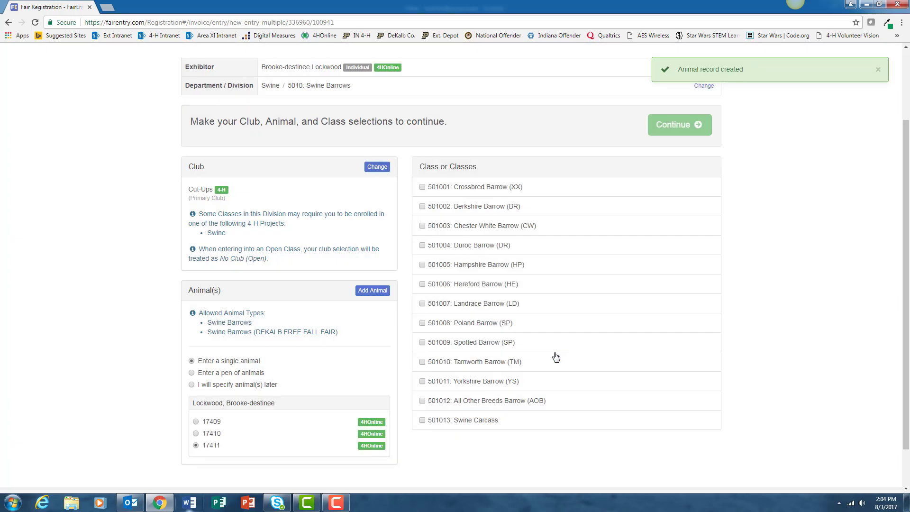
click(422, 186)
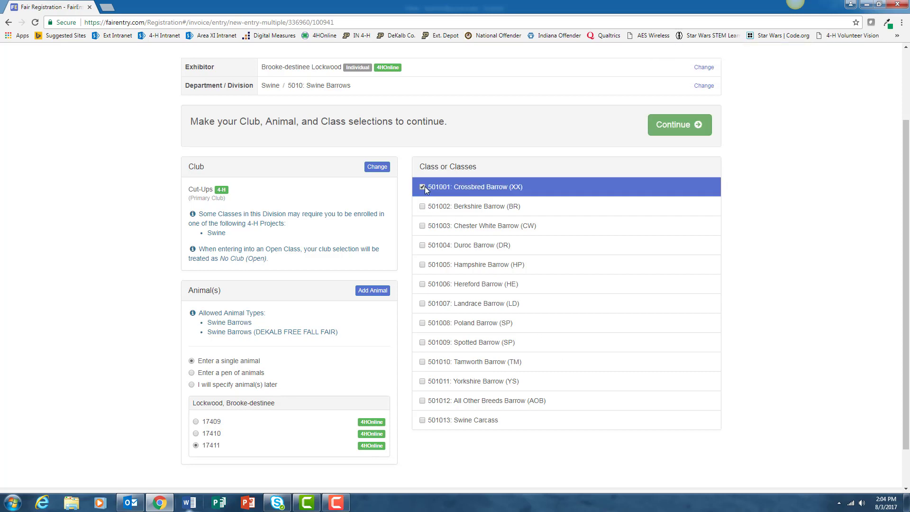
click(696, 124)
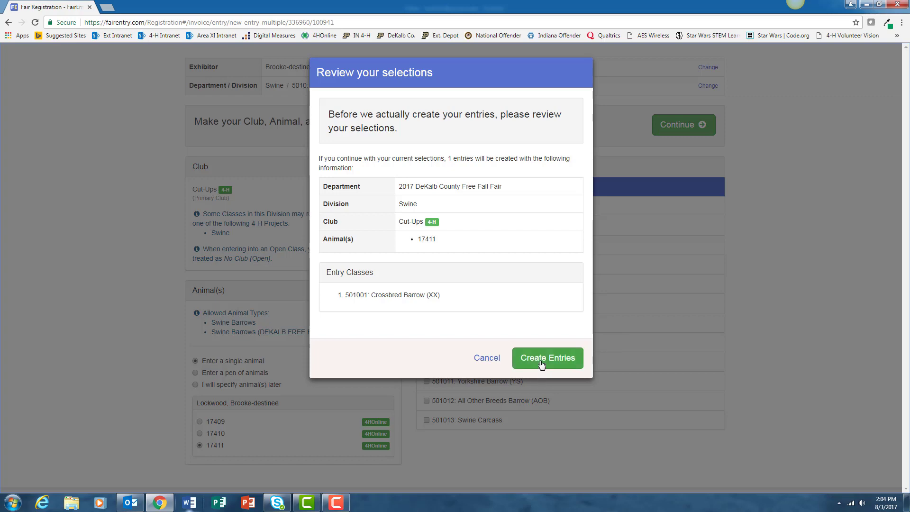
click(542, 363)
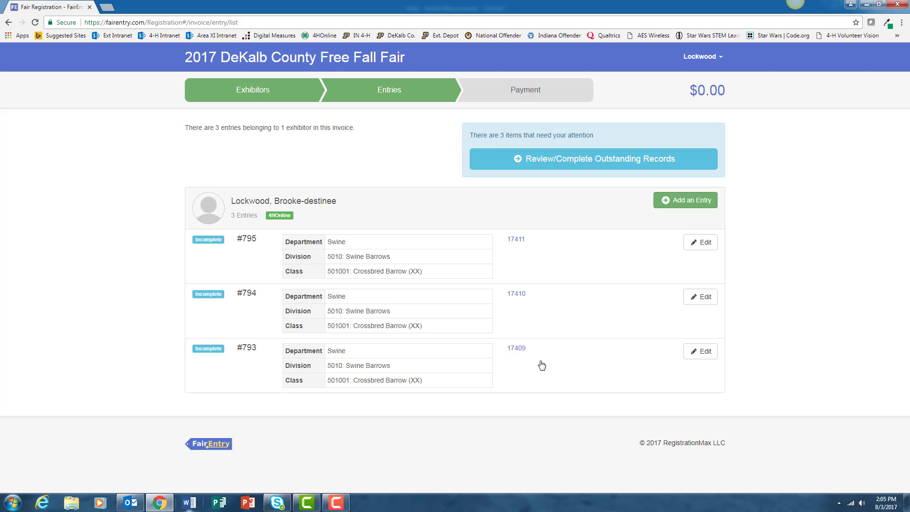
Add an entry in Rabbits / 3010: Meat Rabbits with class 301002: Roaster (RS) checked
click(683, 202)
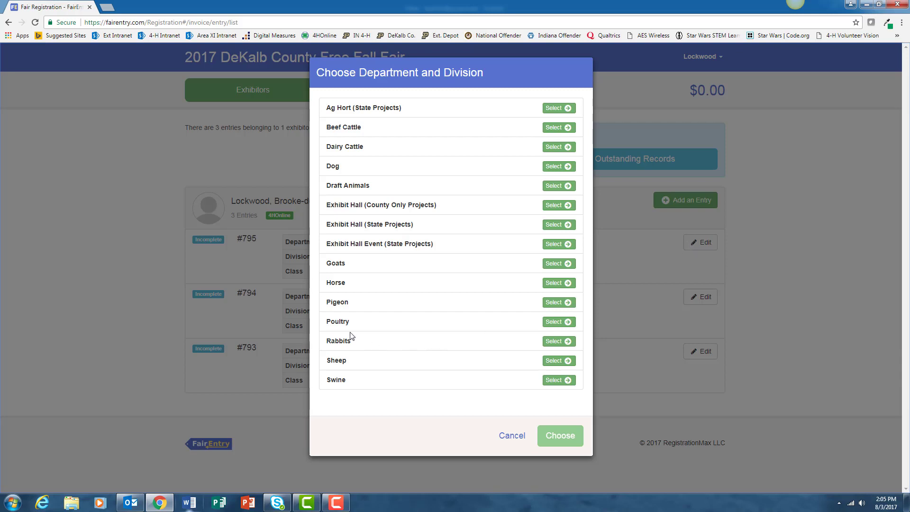
click(564, 343)
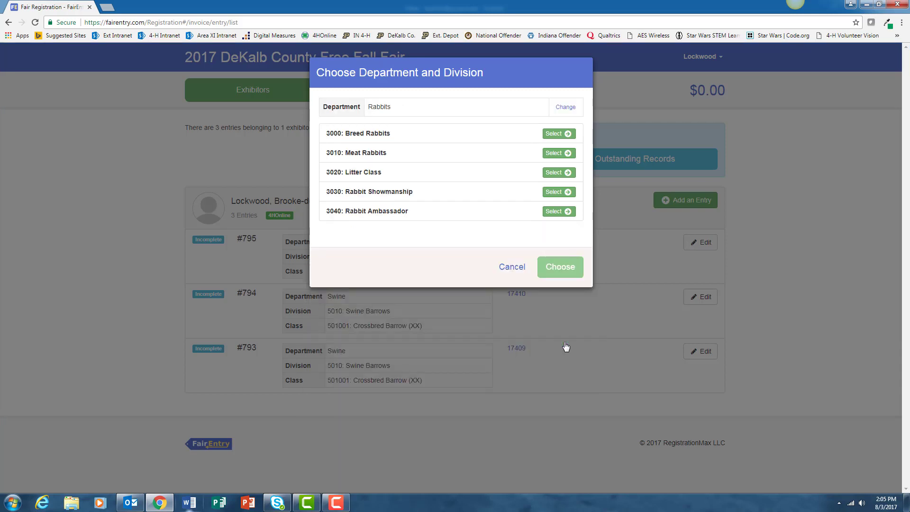
click(561, 153)
click(562, 172)
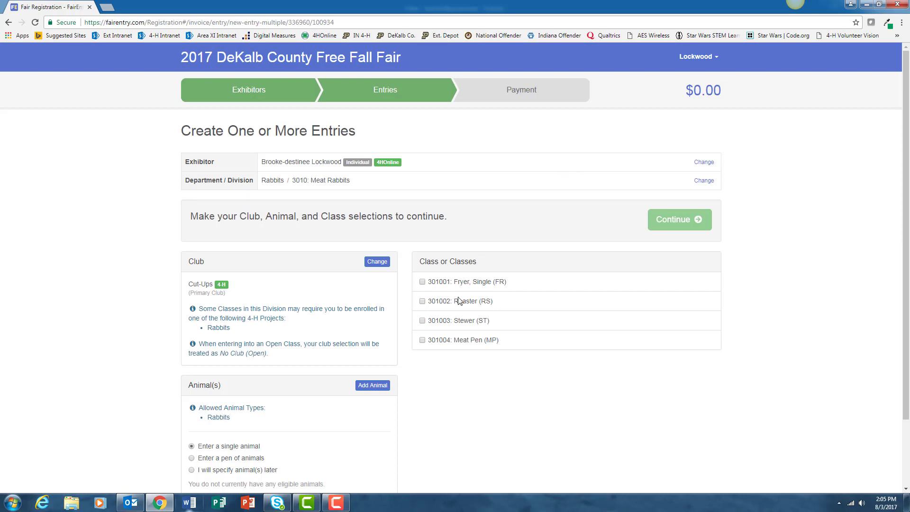
click(422, 301)
scroll(445, 436, down, 2)
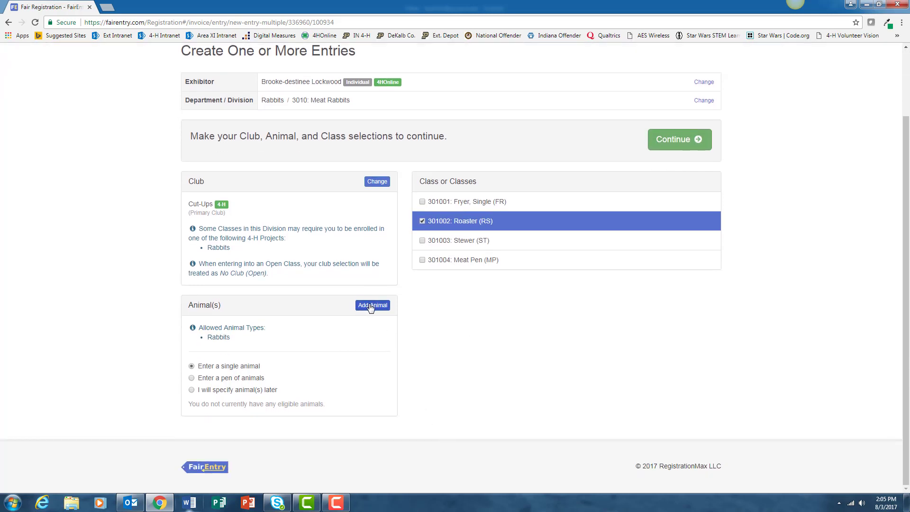
Create a new Rabbits animal record with tattoo Heart27 and breed New Zealand
click(372, 307)
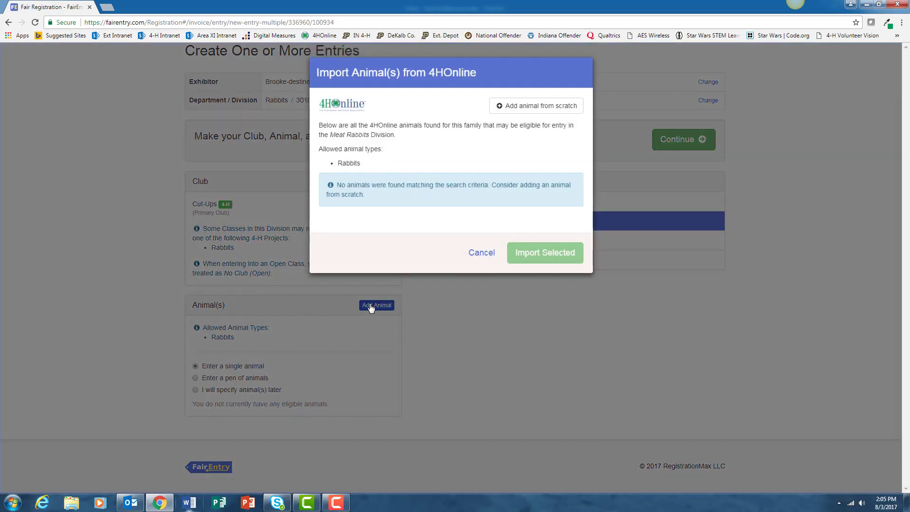
click(517, 109)
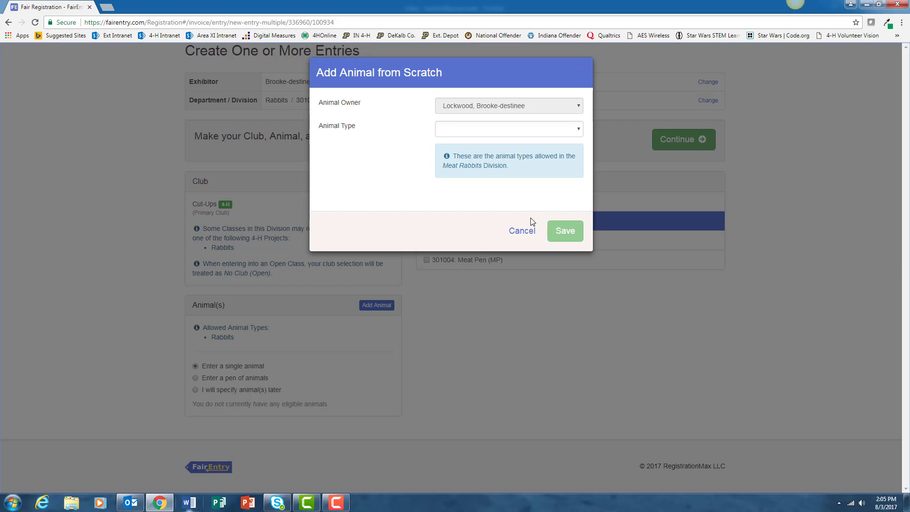
click(512, 130)
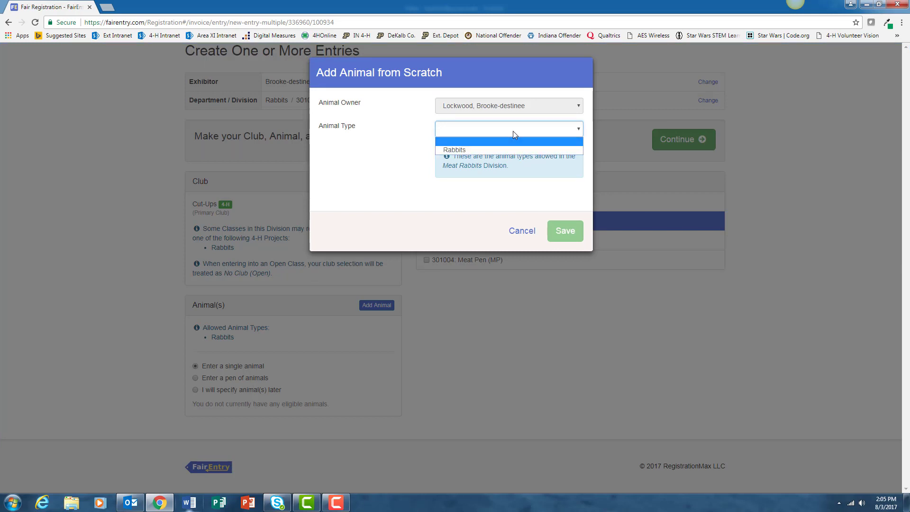
click(473, 149)
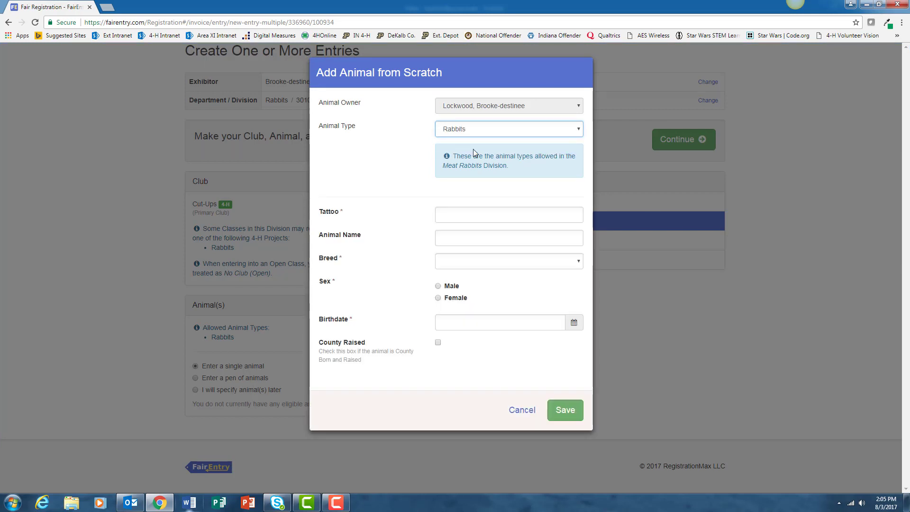
click(463, 212)
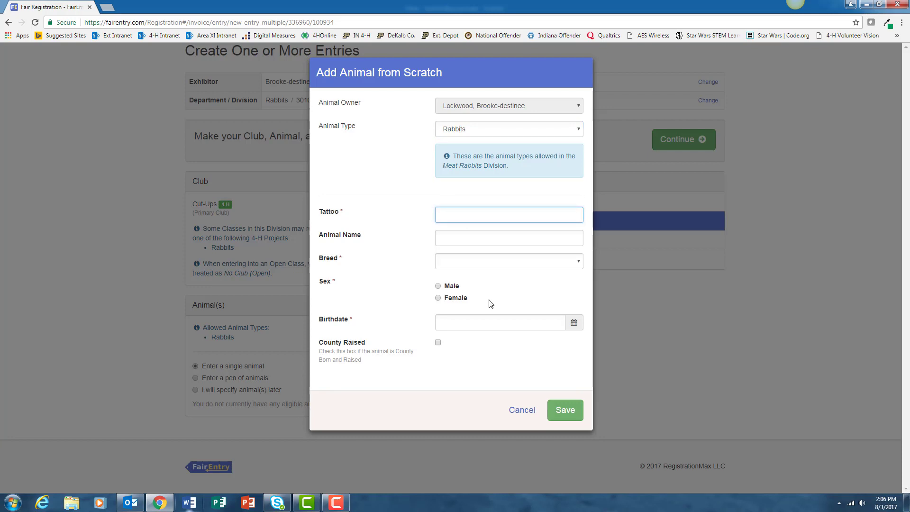
text(Heart27)
click(476, 265)
scroll(478, 403, down, 5)
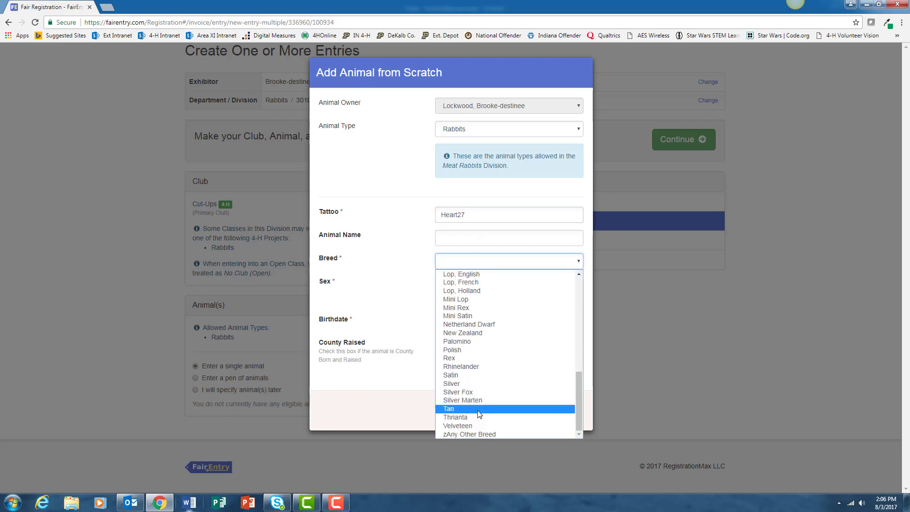
click(469, 334)
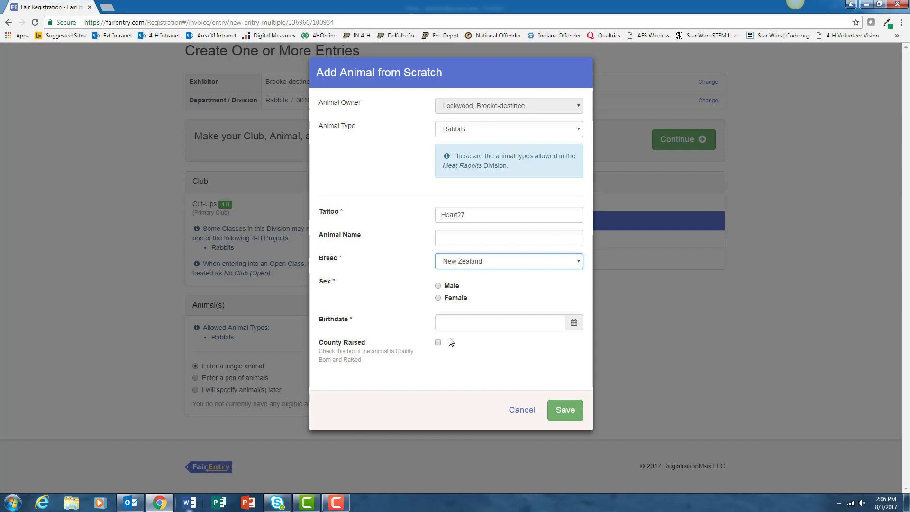
Set the rabbit as male, born 05/15/2017, and save the record
click(438, 286)
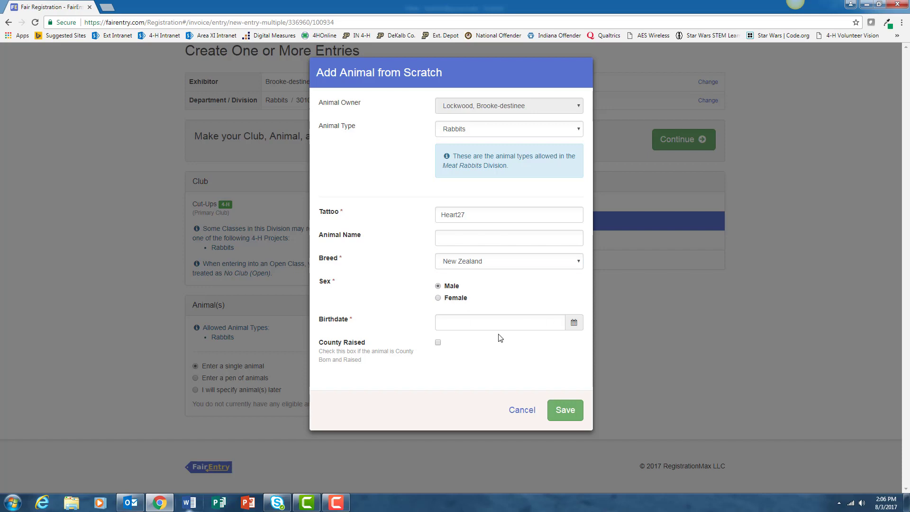
click(574, 324)
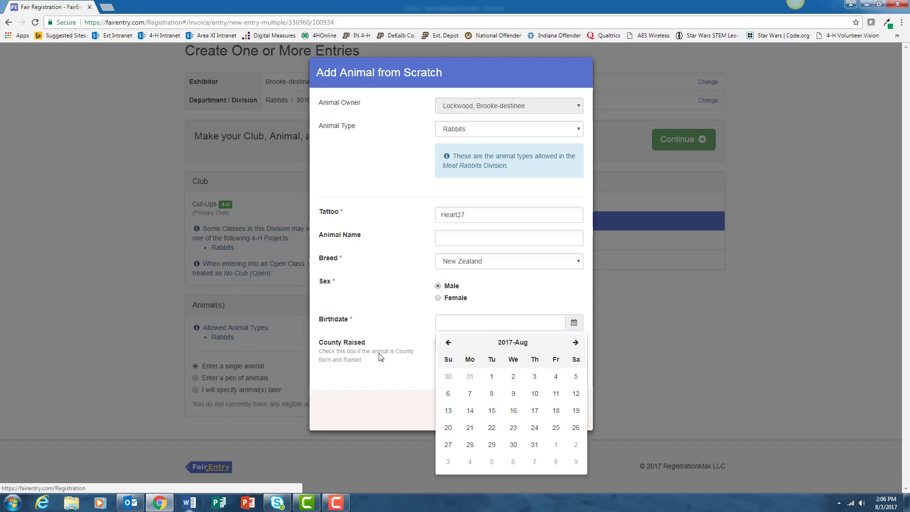
click(448, 342)
click(448, 342)
click(449, 343)
click(449, 344)
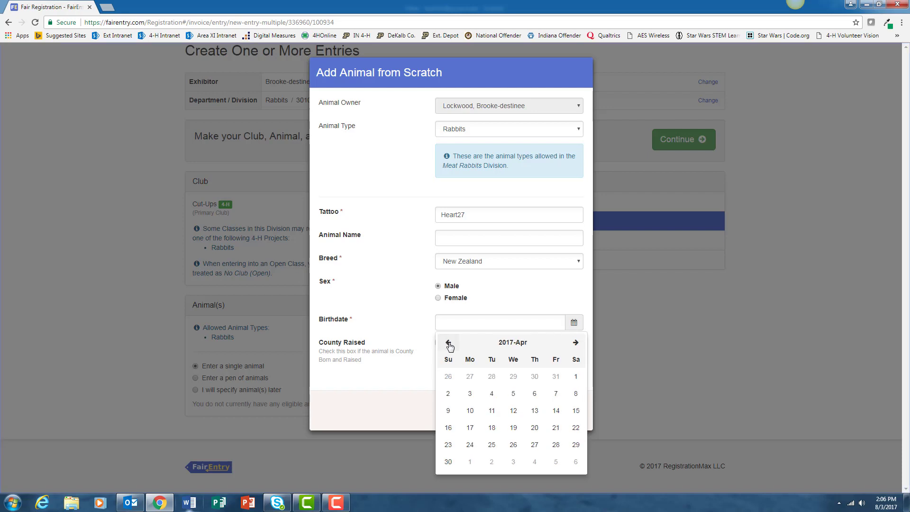
click(576, 342)
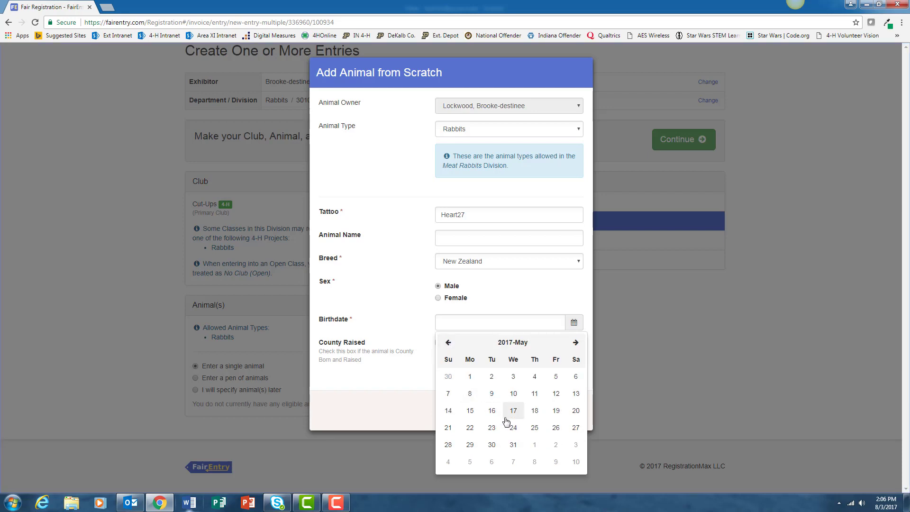
click(471, 411)
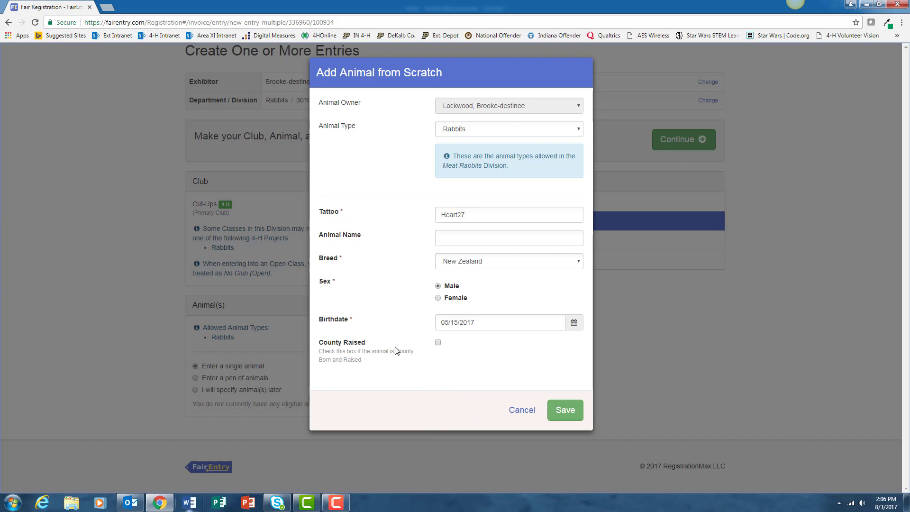
click(565, 412)
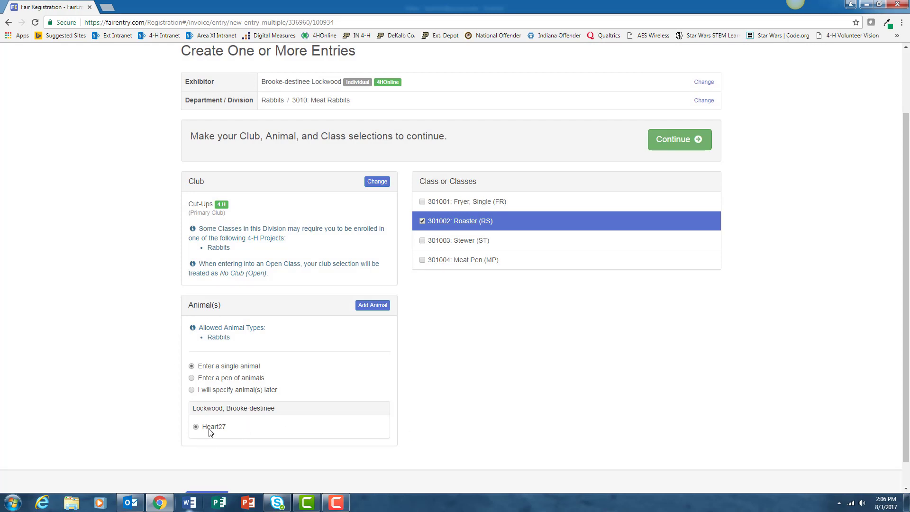
Review and create the Heart27 entry in class 301002: Roaster (RS)
click(686, 142)
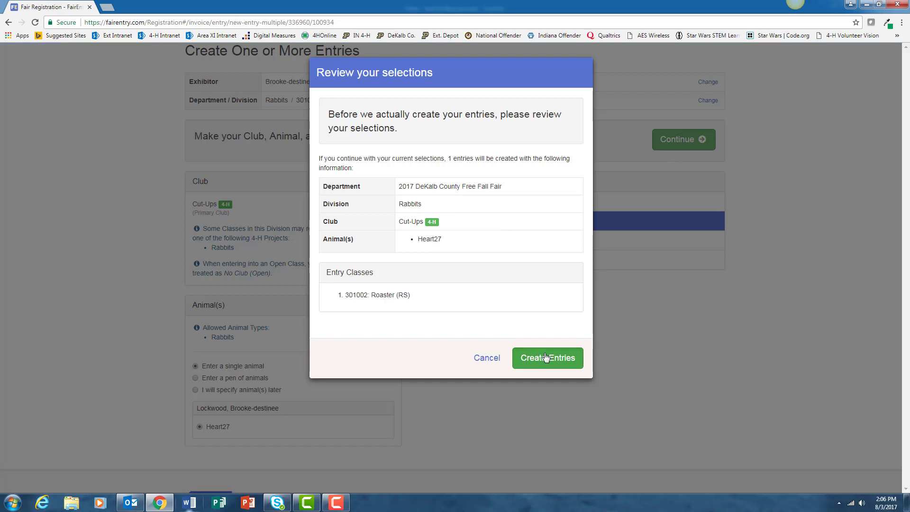
click(546, 358)
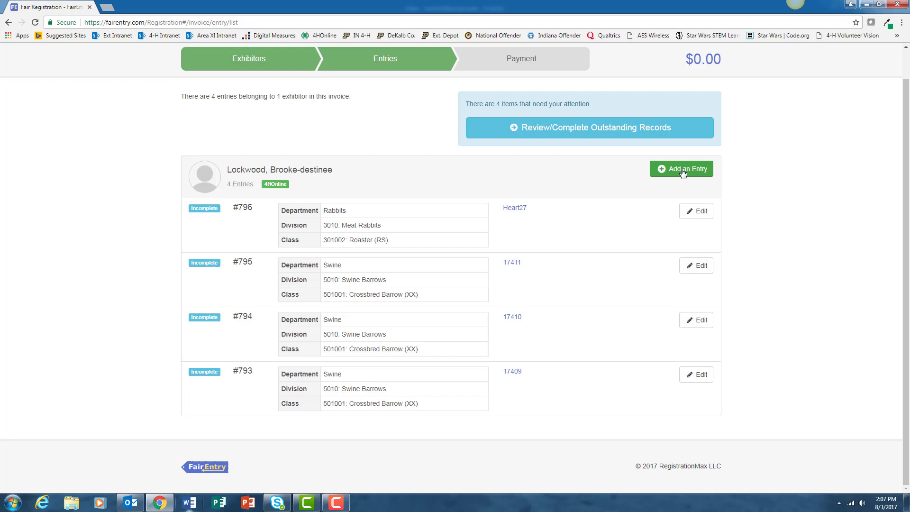
Start another entry in the Rabbits department, division 3000: Breed Rabbits
click(683, 171)
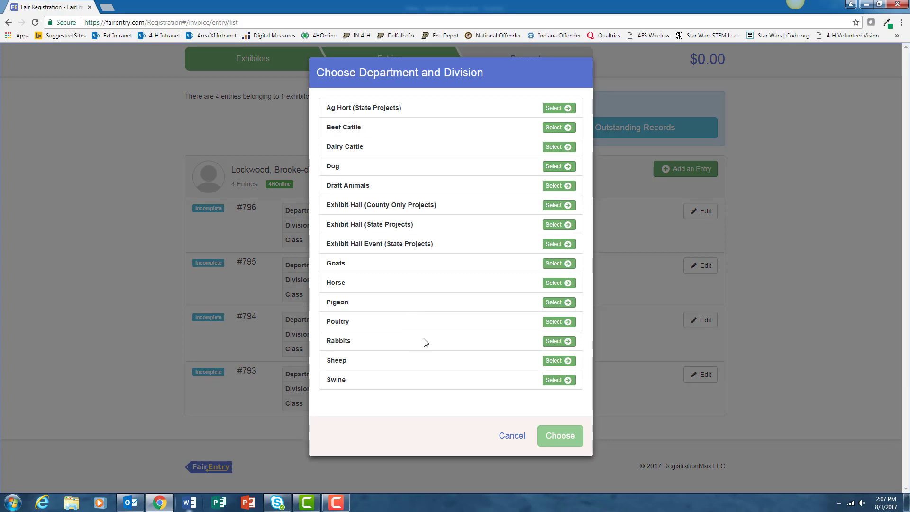
click(556, 342)
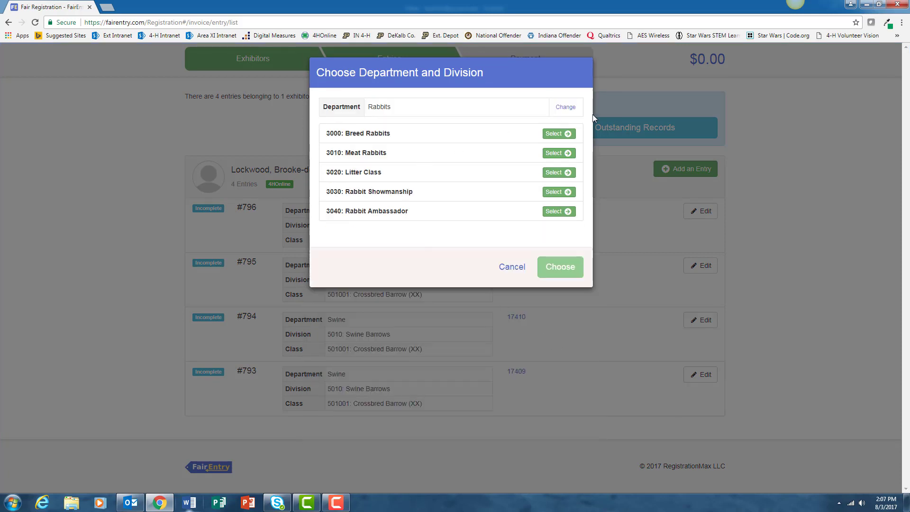
click(559, 133)
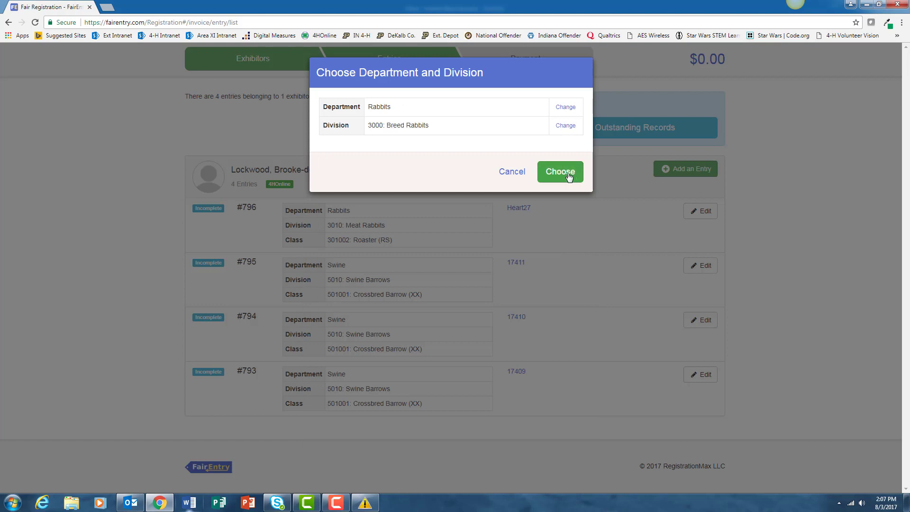
click(568, 176)
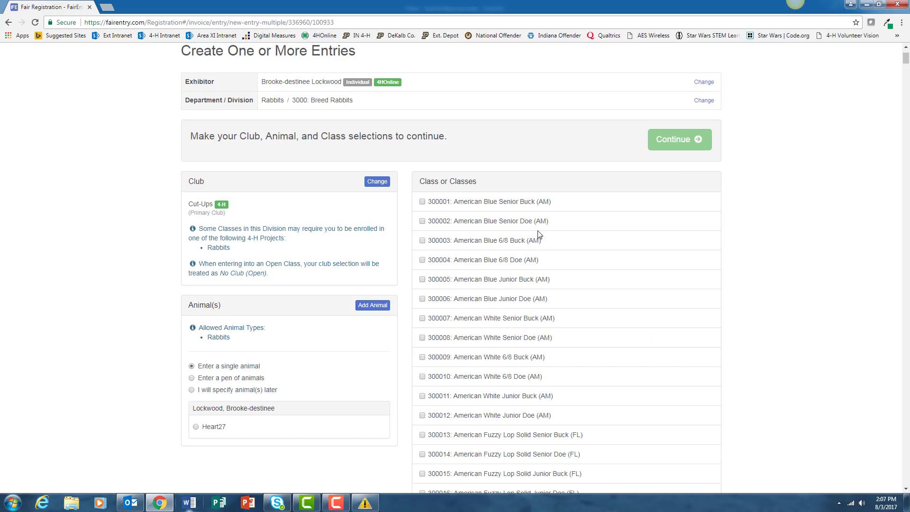
Tick class 300116: Californian Junior Doe (CA) on the new entry
scroll(555, 277, down, 12)
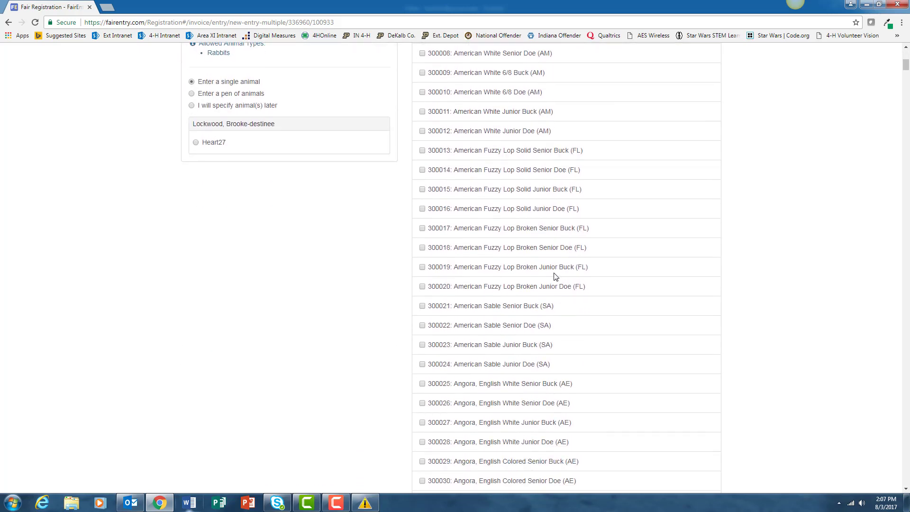
scroll(556, 276, down, 14)
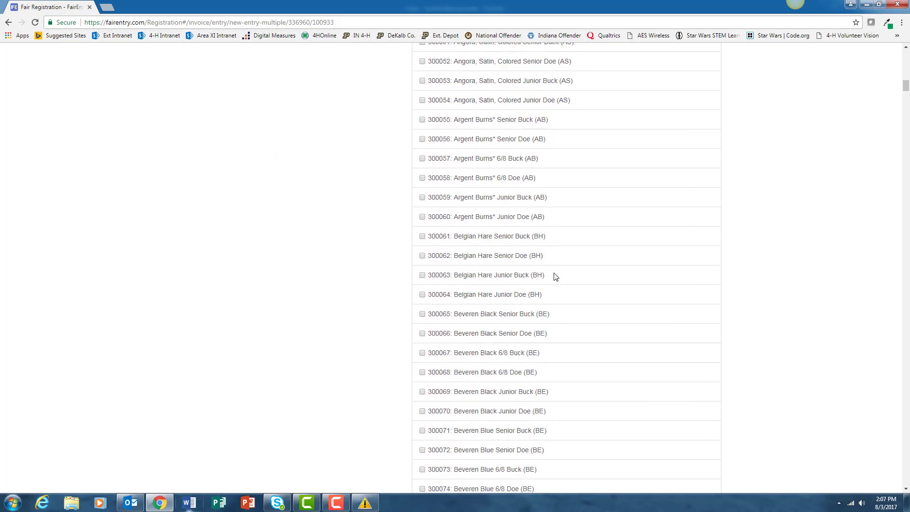
scroll(555, 277, down, 20)
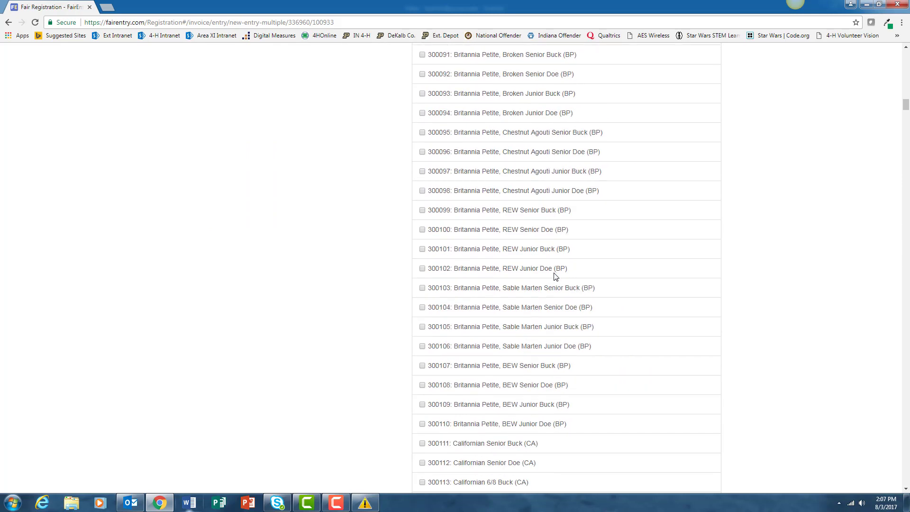
scroll(556, 277, down, 1)
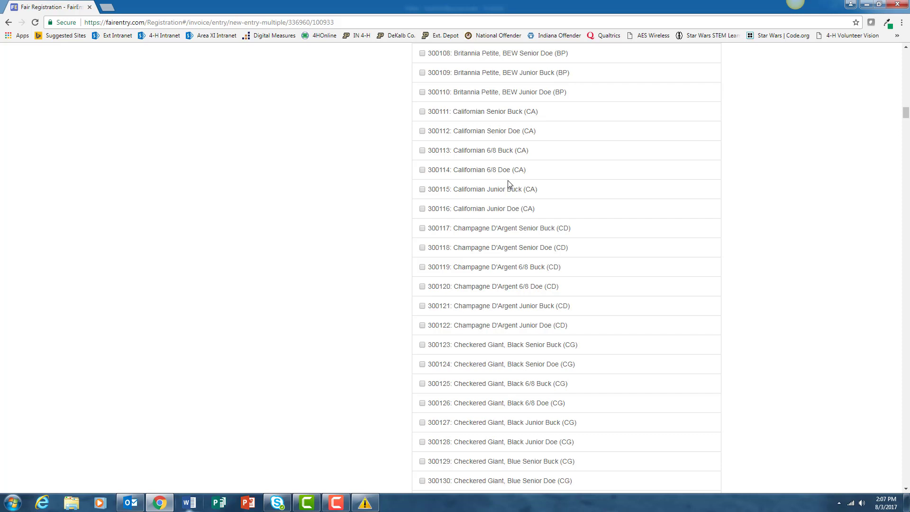
click(422, 210)
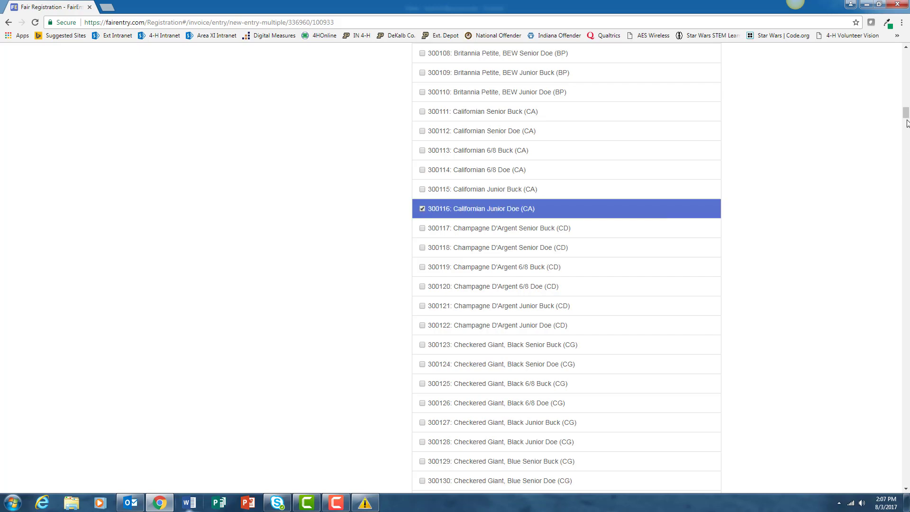
scroll(906, 112, up, 4)
drag(906, 110, 906, 66)
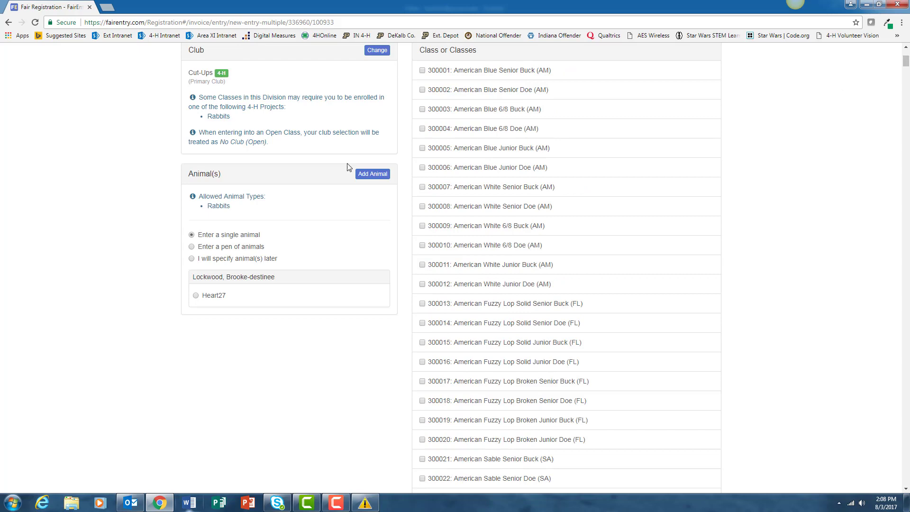
Begin adding a new Rabbits animal from scratch for this entry
click(373, 174)
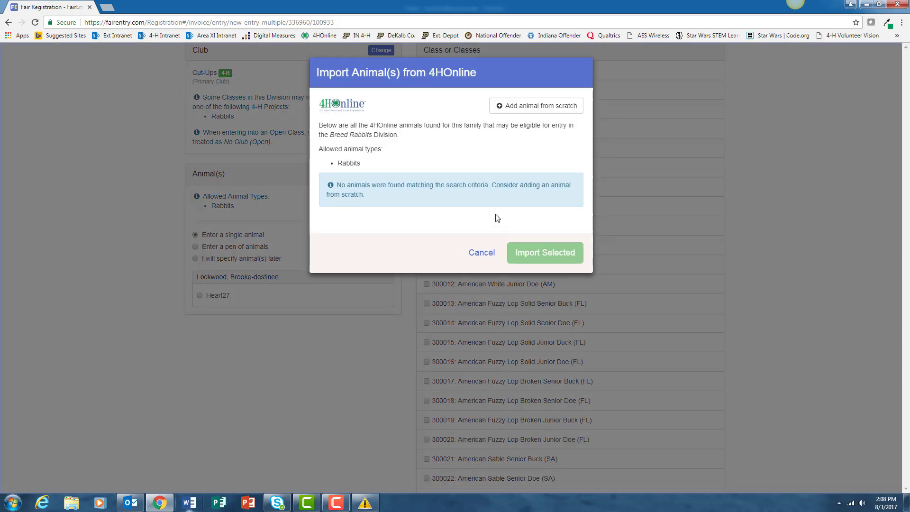
click(531, 110)
click(486, 132)
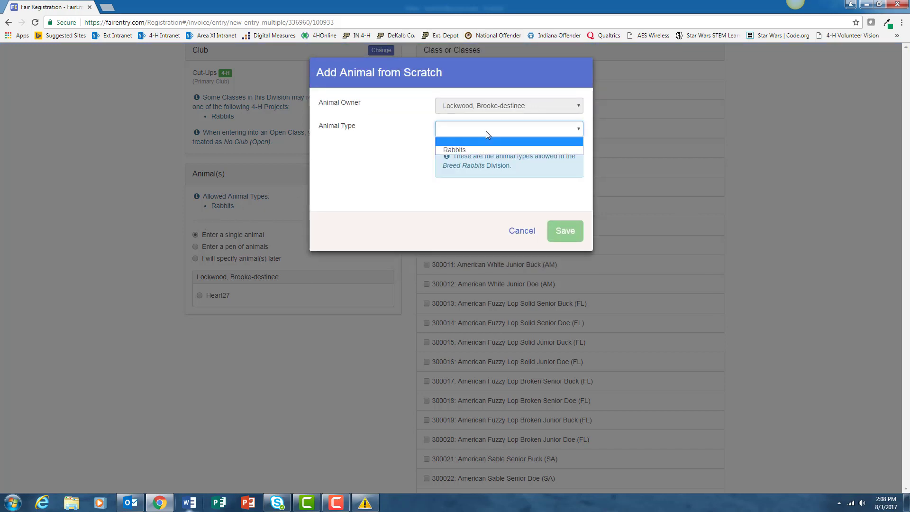
click(468, 151)
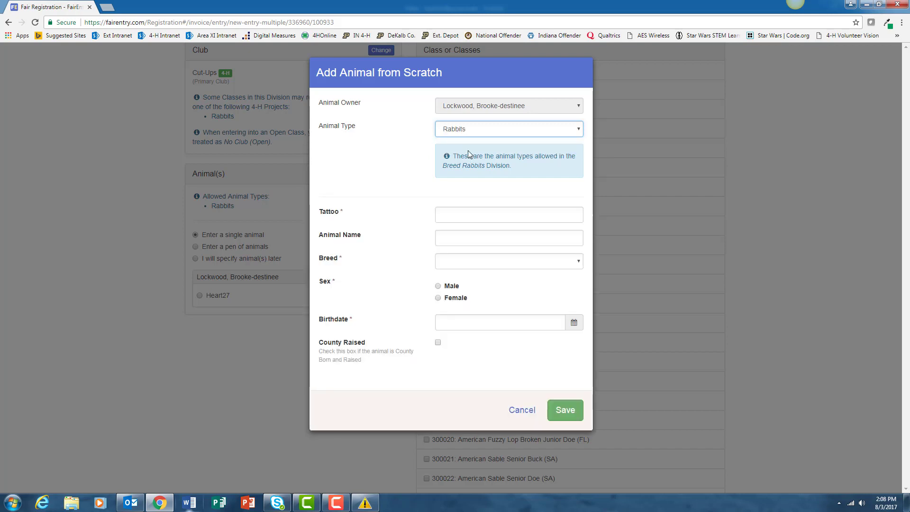
Enter tattoo Heart26, breed Californian and sex Female for the new rabbit
click(458, 217)
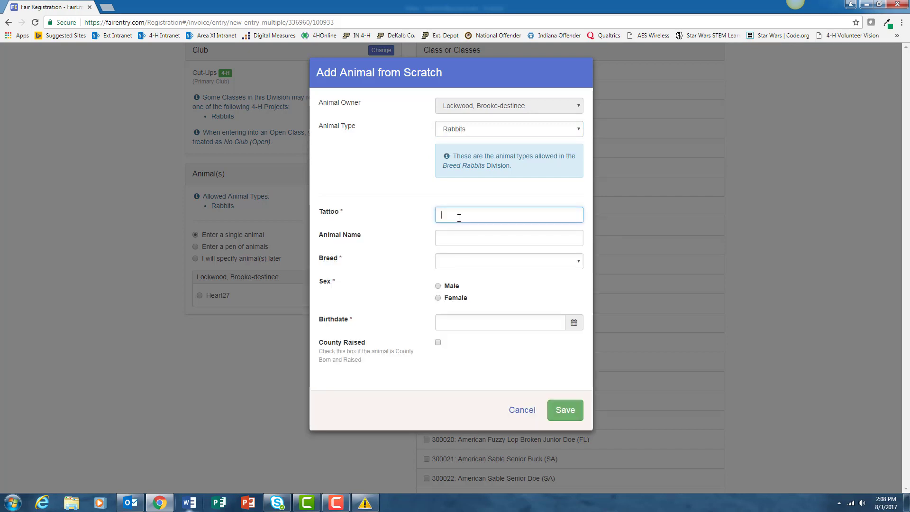
text(Heart)
key(BackSpace)
click(460, 262)
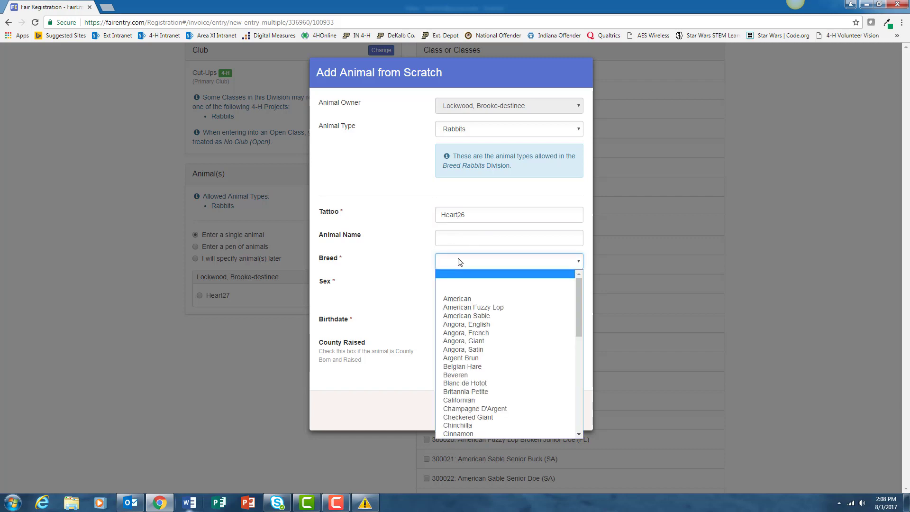
scroll(472, 418, down, 3)
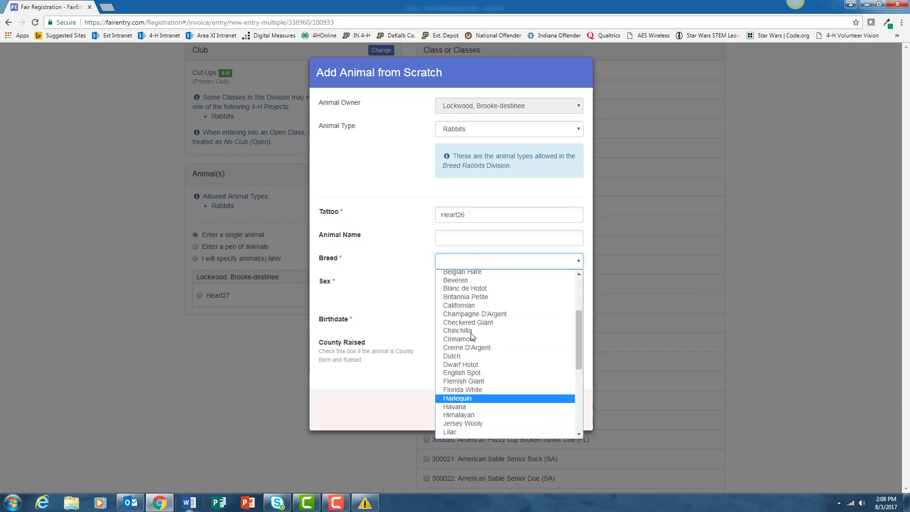
click(466, 304)
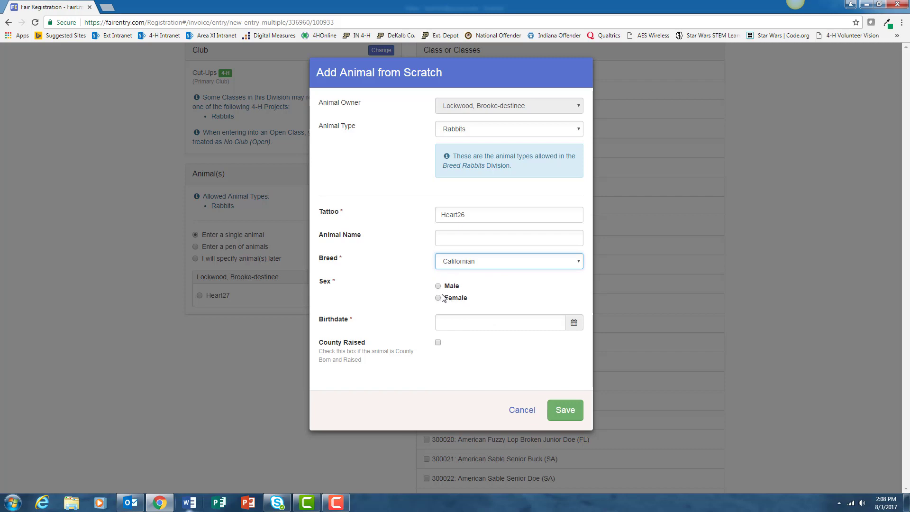
click(438, 298)
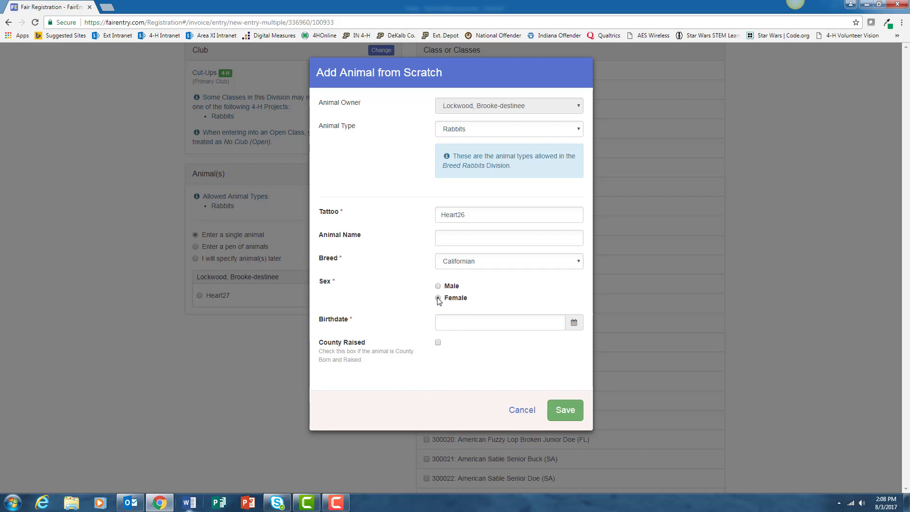
Set the rabbit's birthdate to 05/15/2017 and save the animal record
click(573, 322)
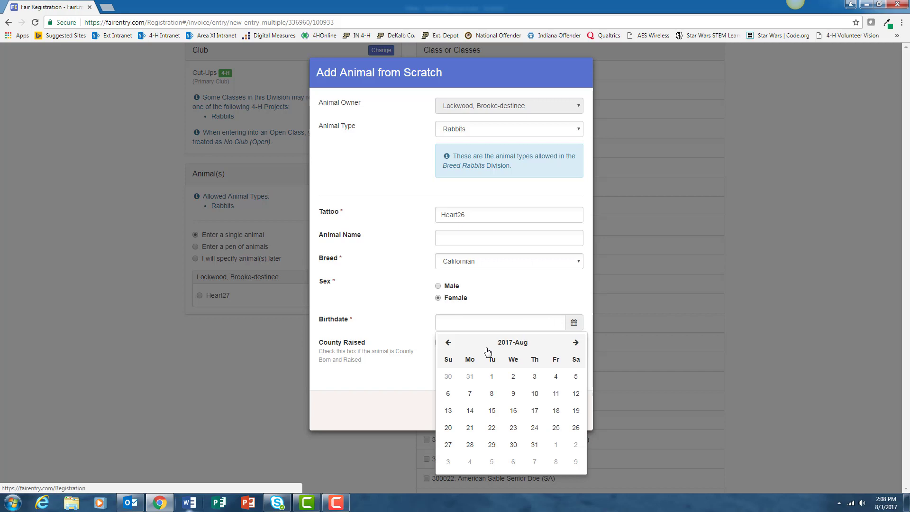
click(449, 344)
click(450, 344)
click(449, 344)
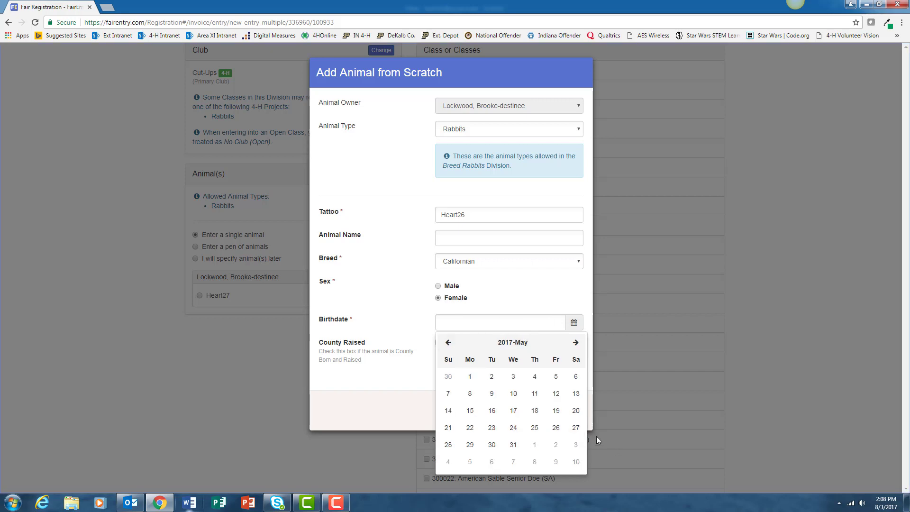
click(471, 411)
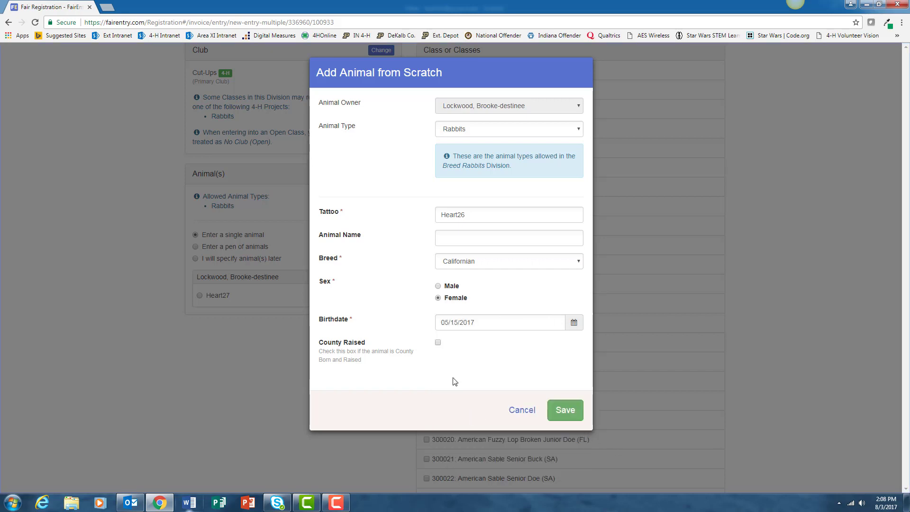
click(565, 410)
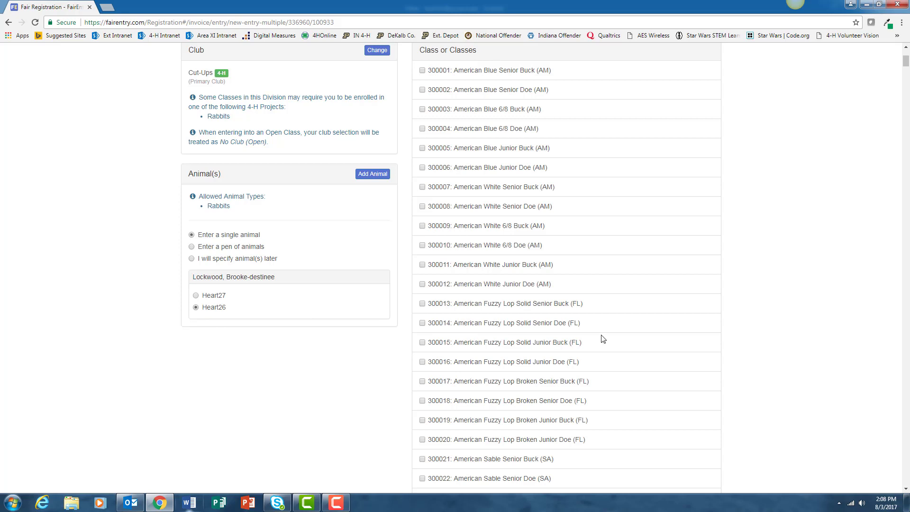
Review and create entry #797 for Heart26 in 300116: Californian Junior Doe
scroll(605, 315, up, 3)
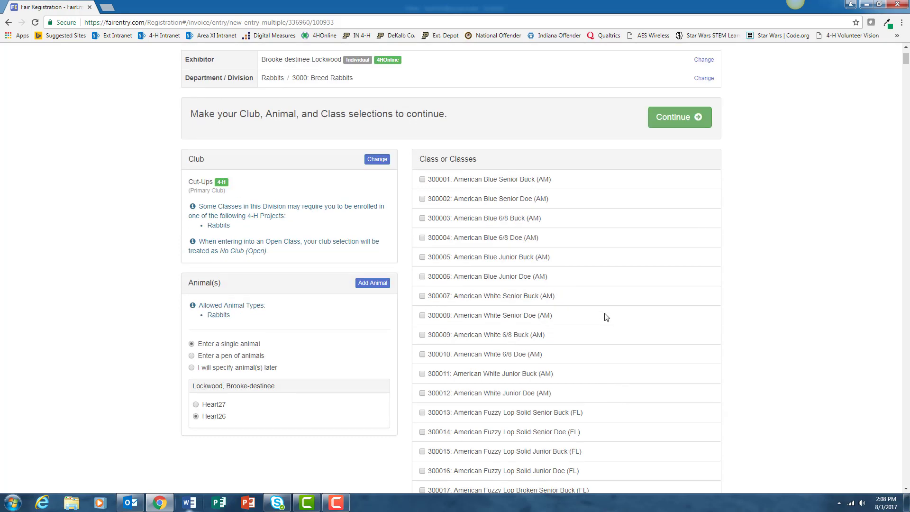
click(683, 150)
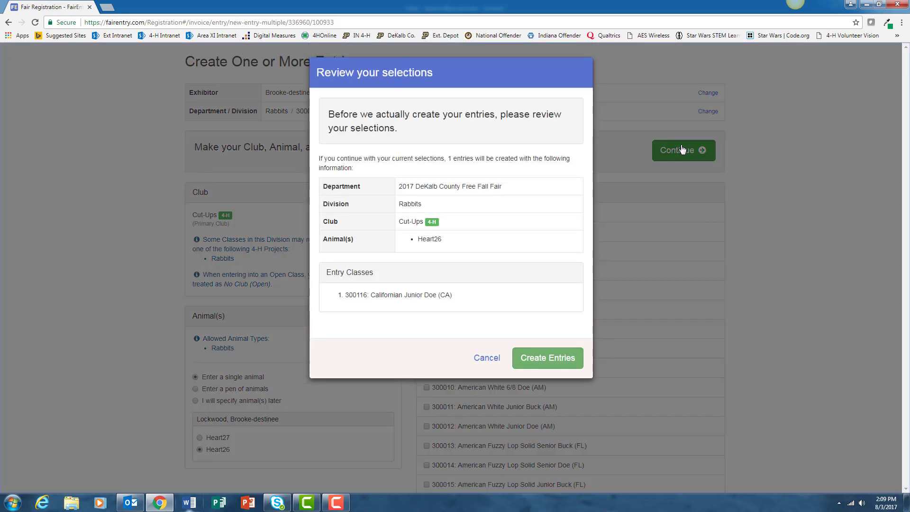
click(559, 364)
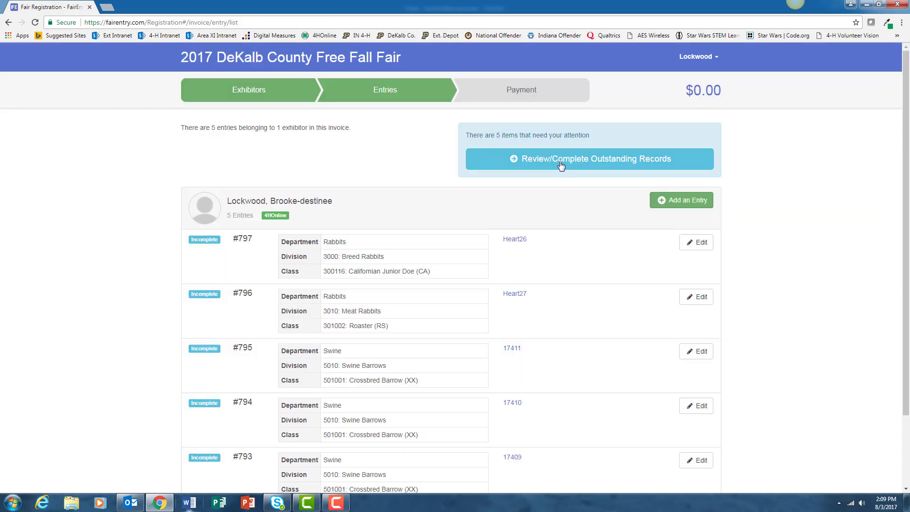
Start completing the outstanding entry records, beginning with entry #793
scroll(584, 323, down, 3)
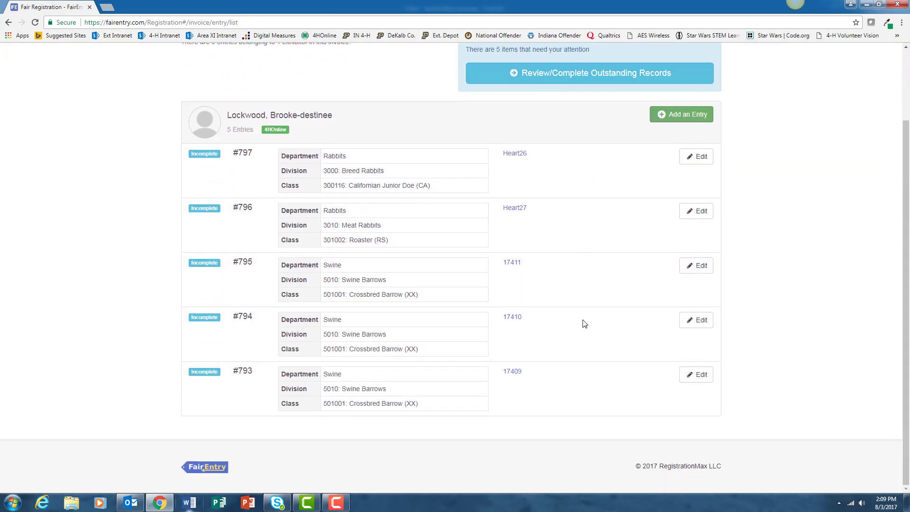
scroll(590, 237, up, 3)
click(588, 169)
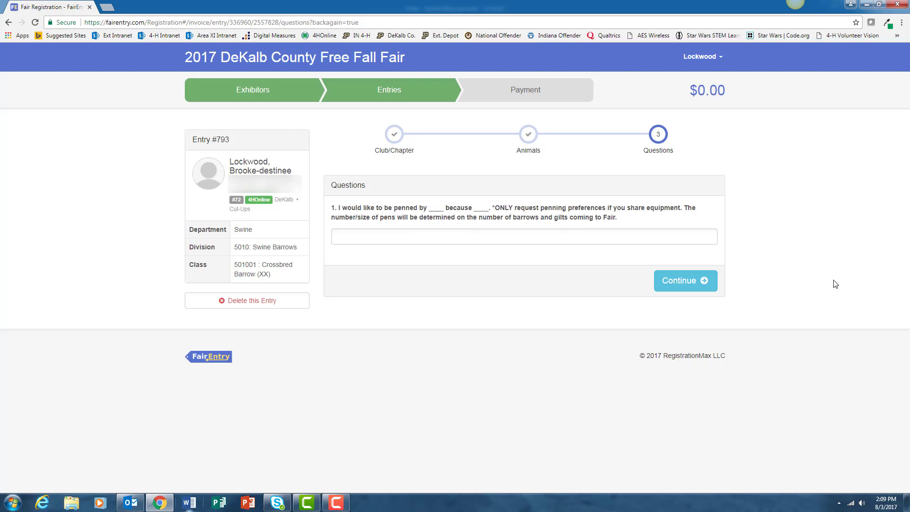
Save the questions for swine entries #793, #794 and #795, advancing to #796
click(702, 284)
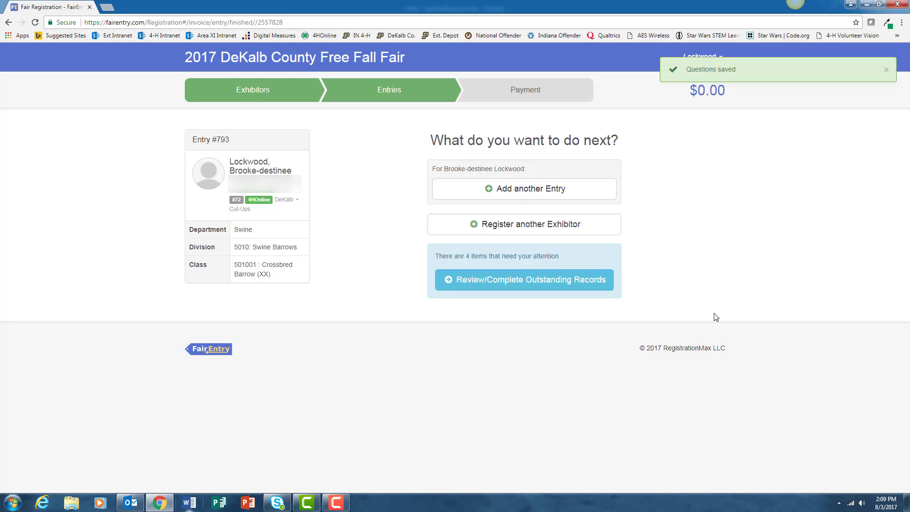
click(472, 289)
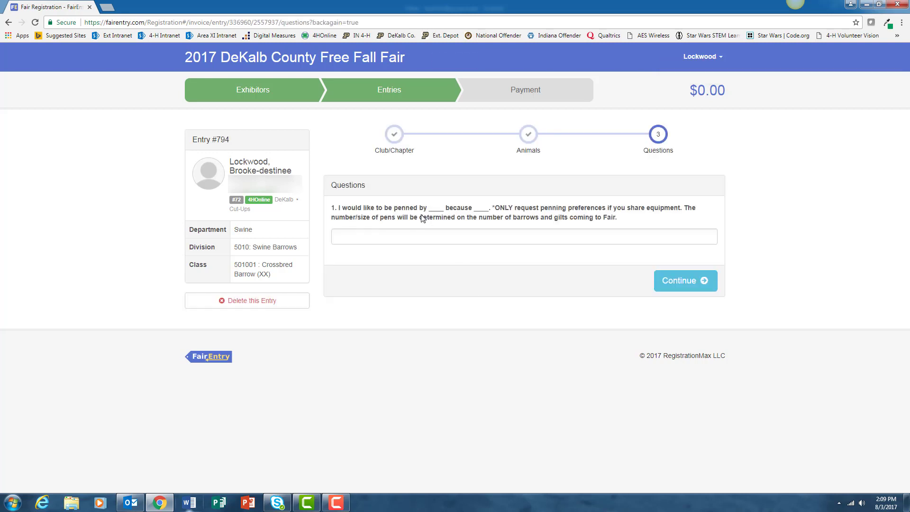
click(680, 281)
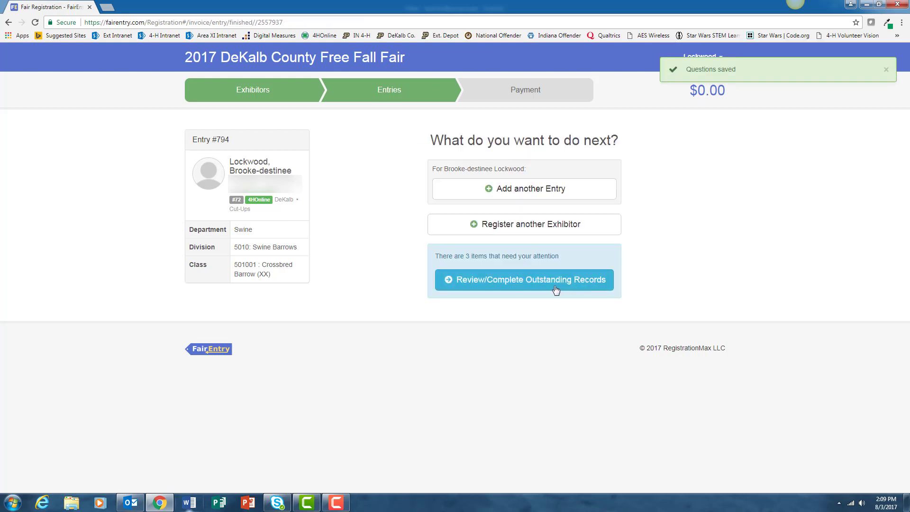
click(556, 289)
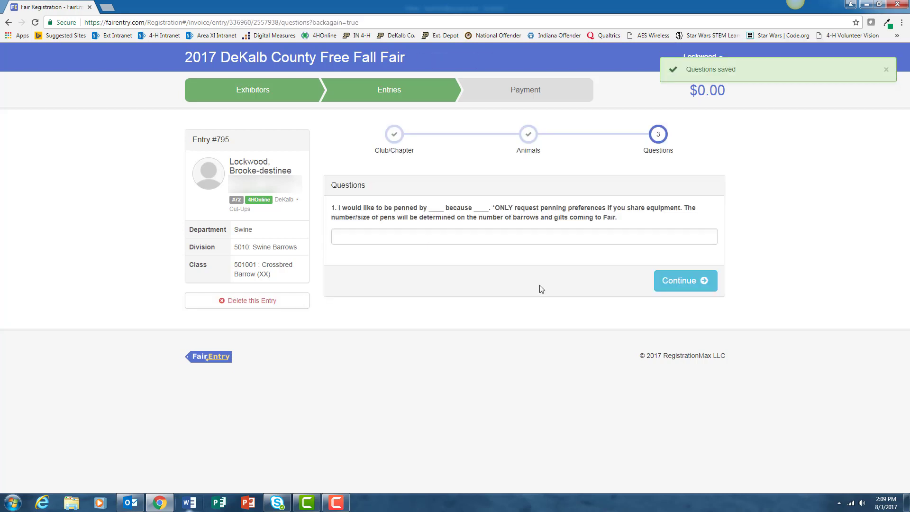
click(681, 284)
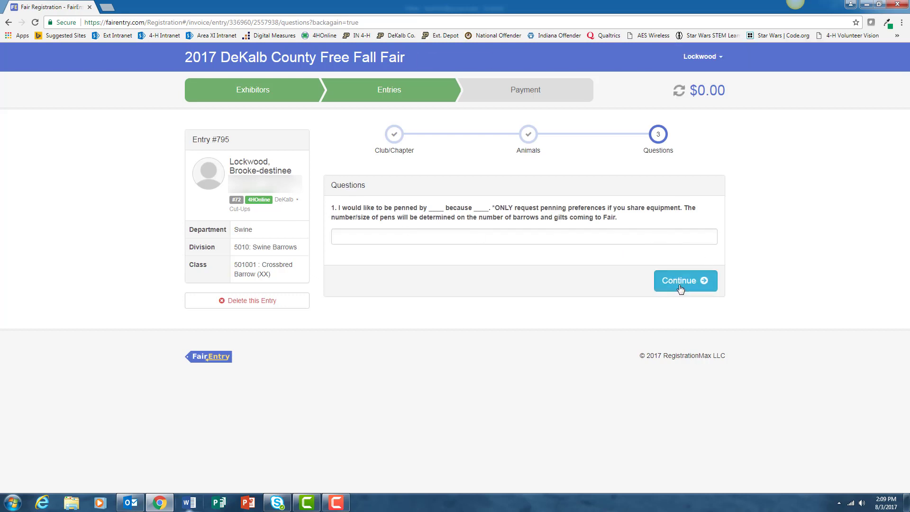
click(511, 290)
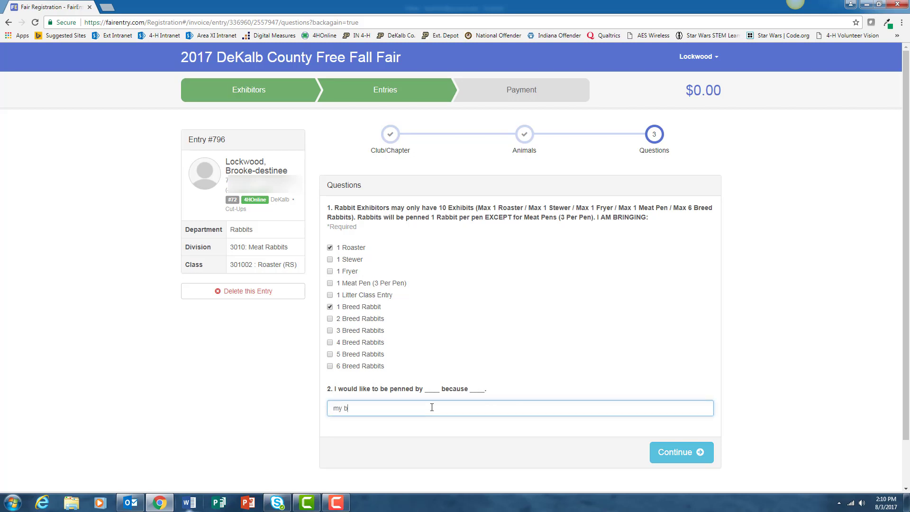
Save entry #796 with penning answer 'my brother because we share equipment', then open #797
text(other because we share equipment)
click(663, 455)
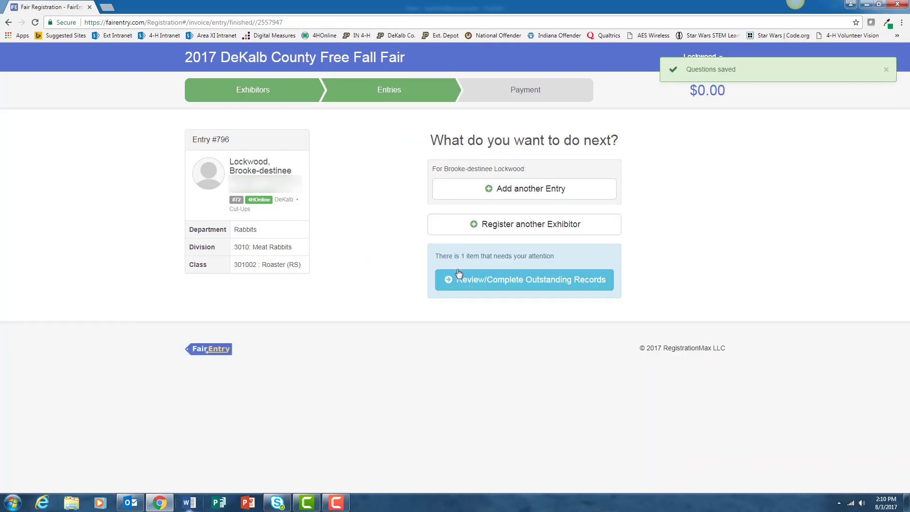
click(500, 280)
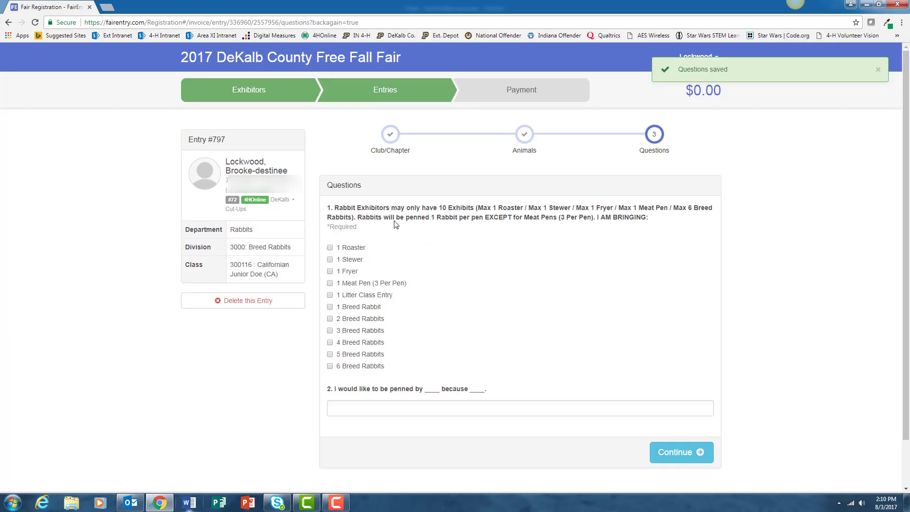
Tick 1 Roaster and 1 Breed Rabbit on entry #797 and save its questions
click(330, 247)
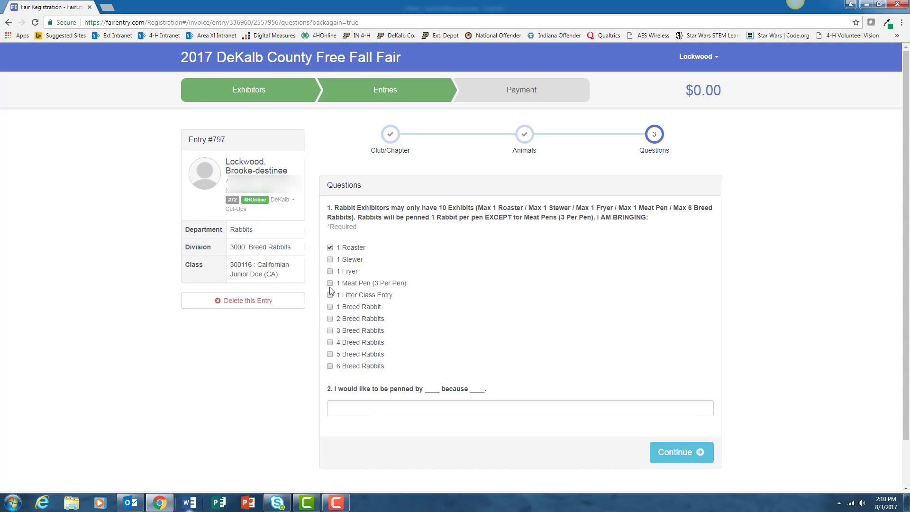
click(330, 307)
click(678, 452)
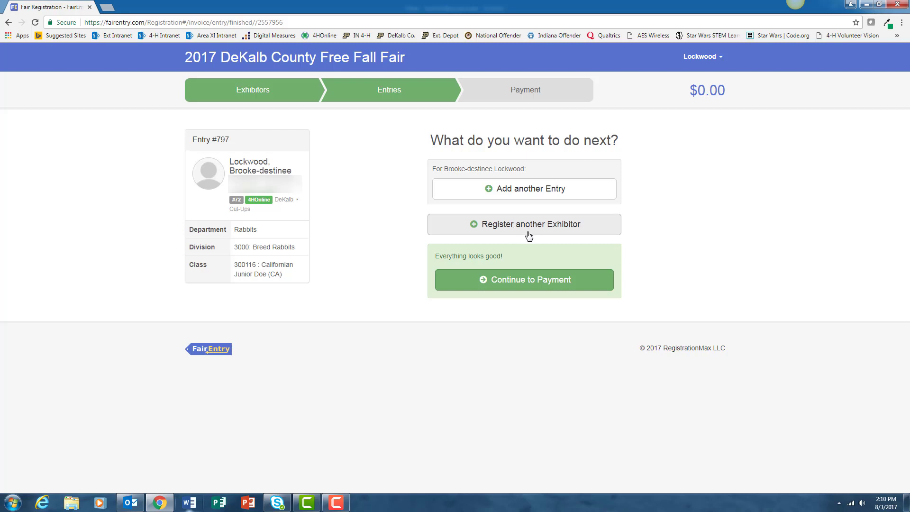
Register the second exhibitor and start a Swine / 5010: Swine Barrows entry
click(529, 235)
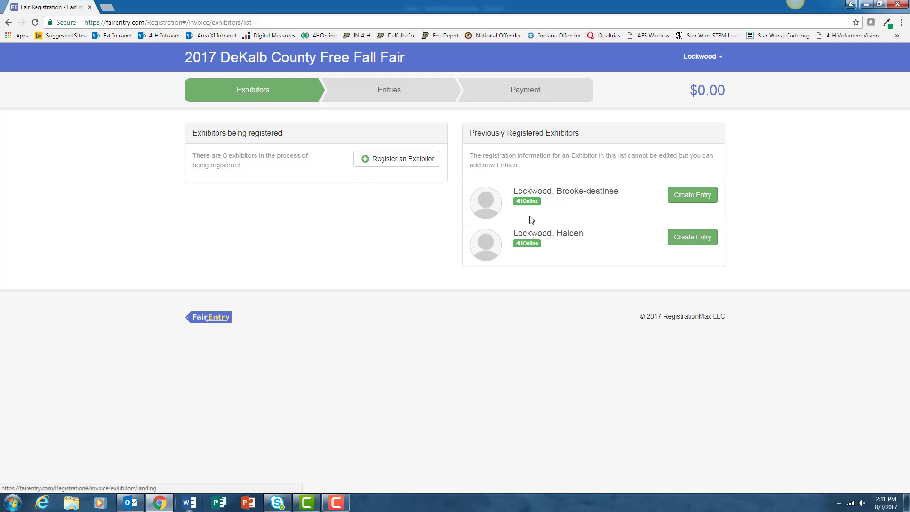
click(685, 239)
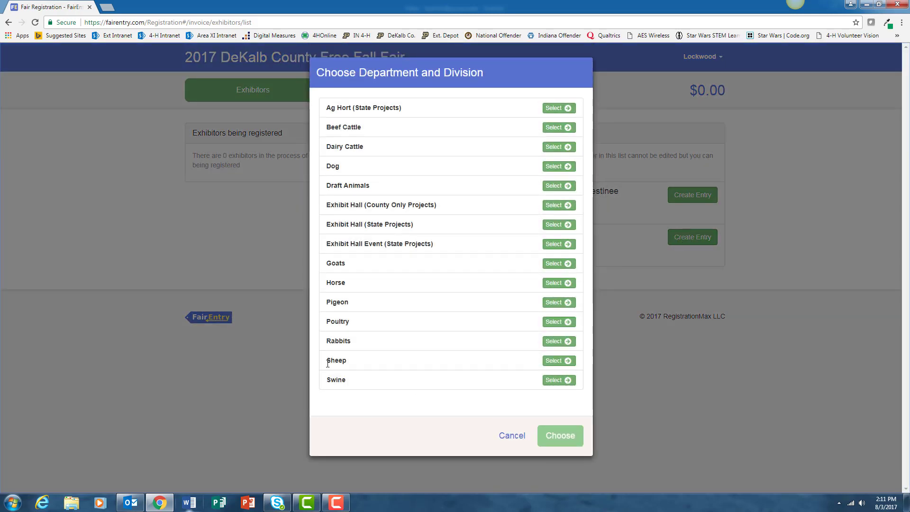
click(555, 381)
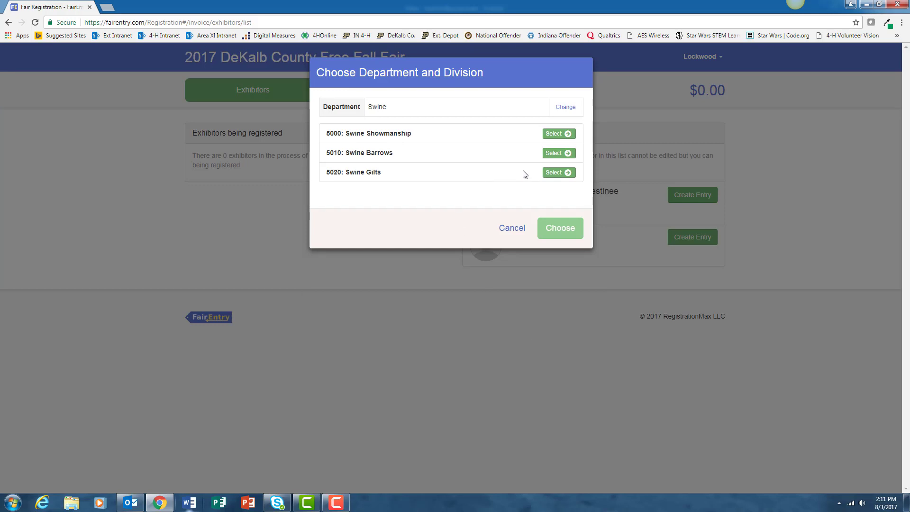
click(556, 155)
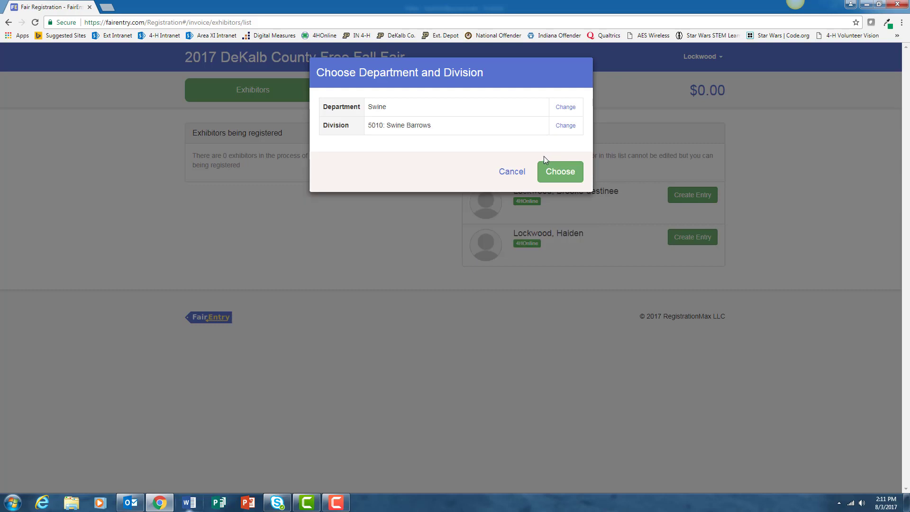
click(559, 172)
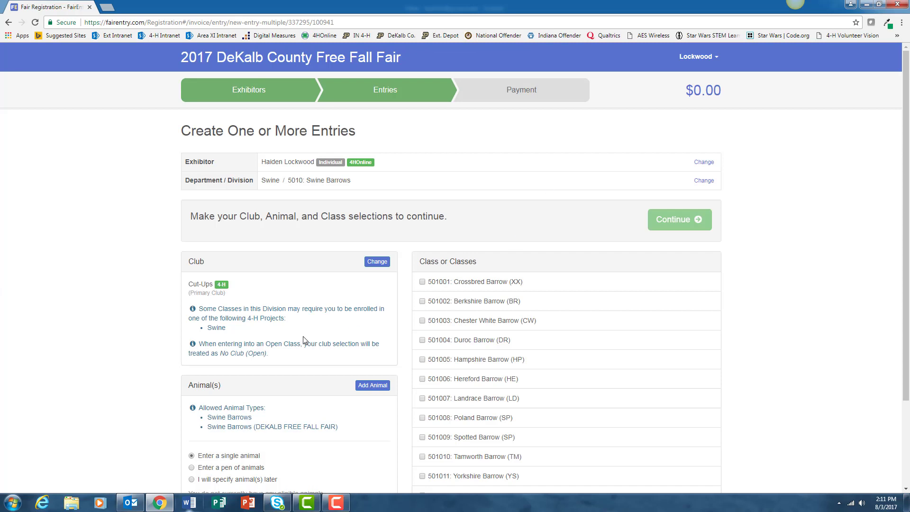
Import the family's pig 17408 into the barrow entry
scroll(306, 338, down, 2)
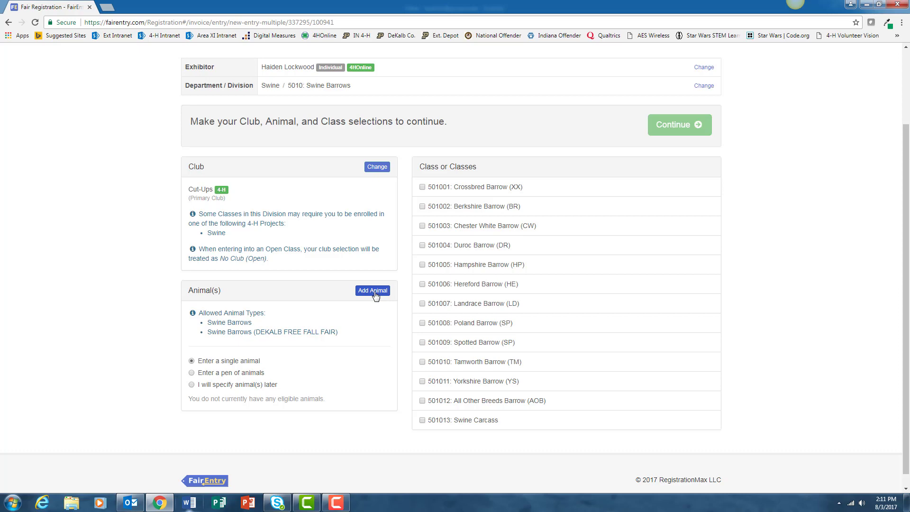
click(374, 291)
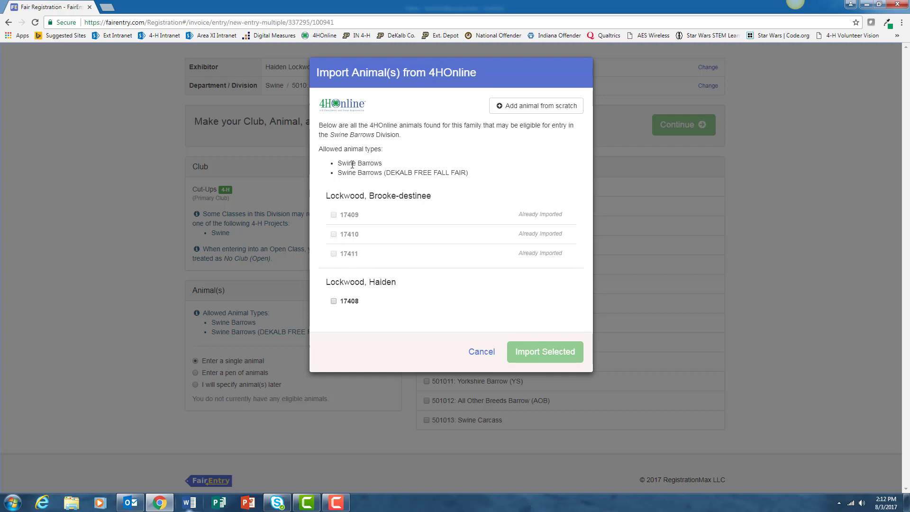
click(334, 301)
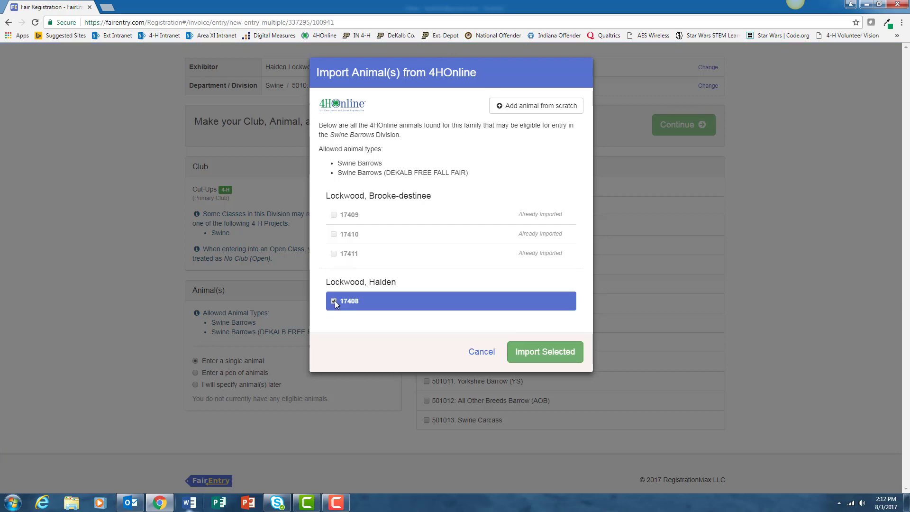
click(543, 352)
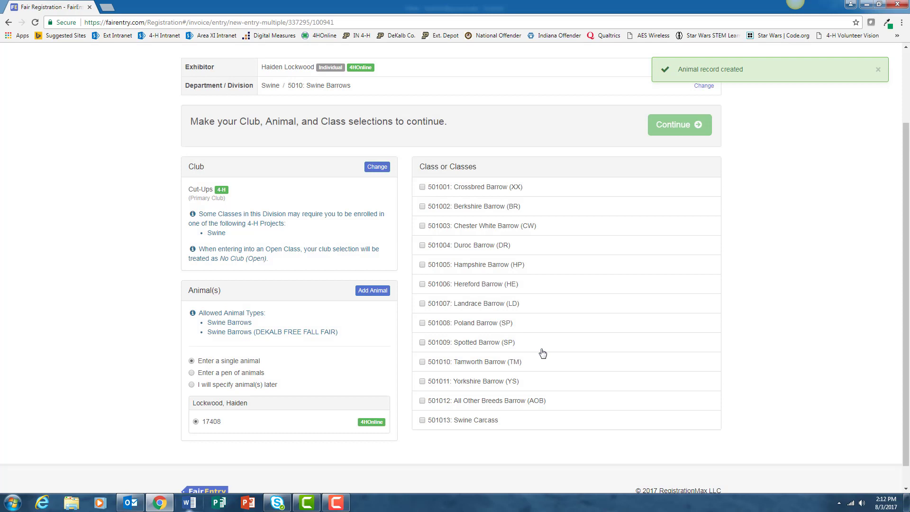
Enter 17408 in class 501001: Crossbred Barrow (XX) and create entry #798
click(422, 187)
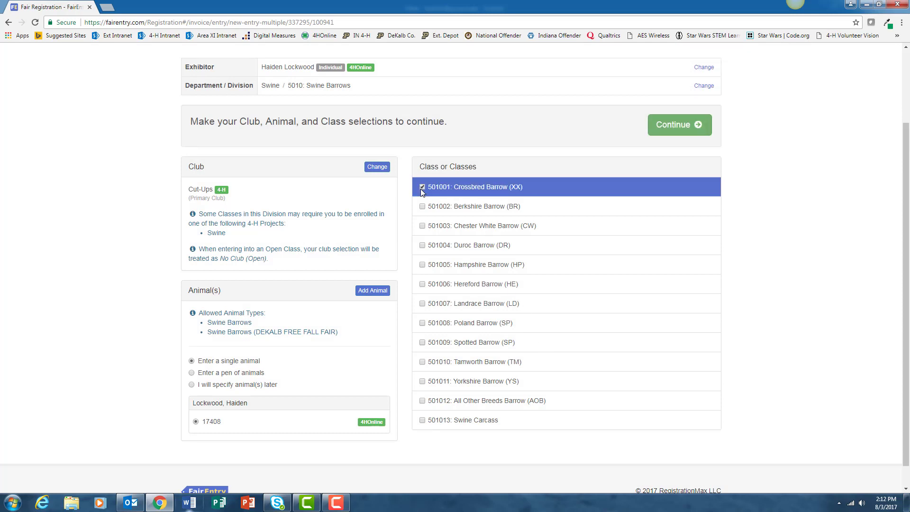
click(681, 130)
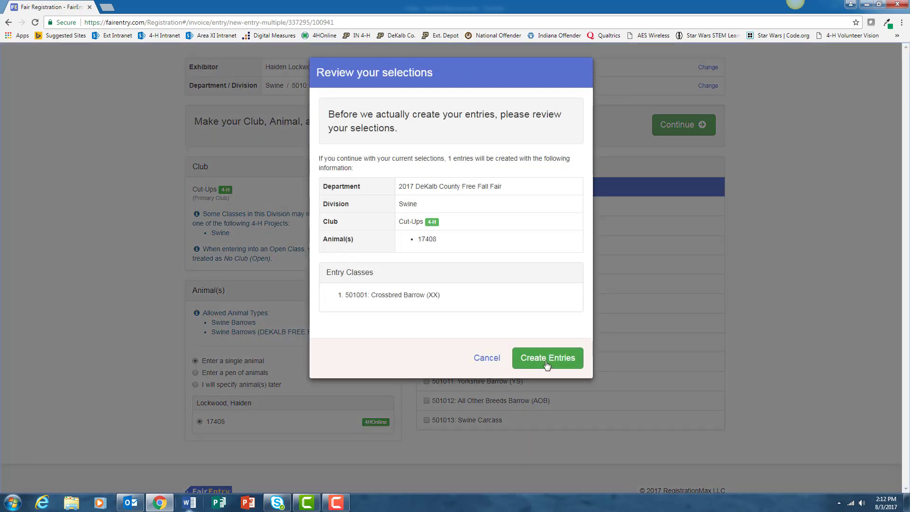
click(547, 362)
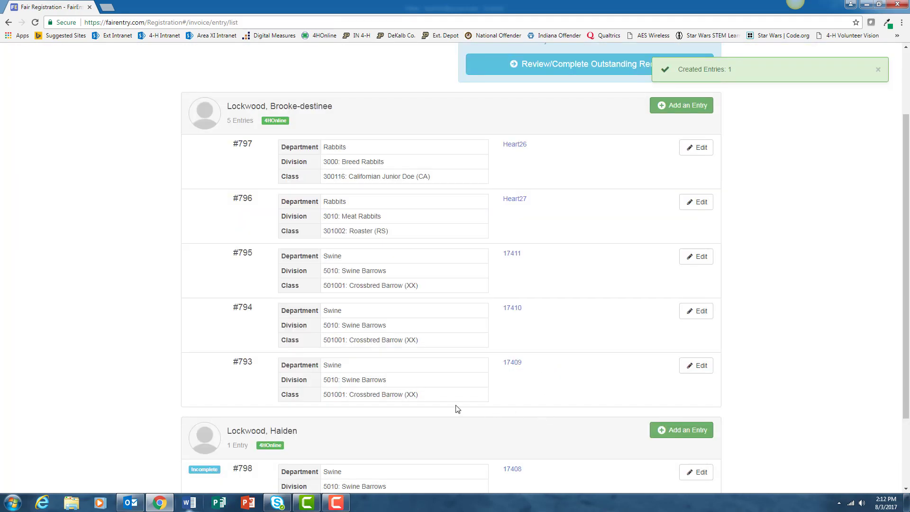
scroll(448, 455, down, 2)
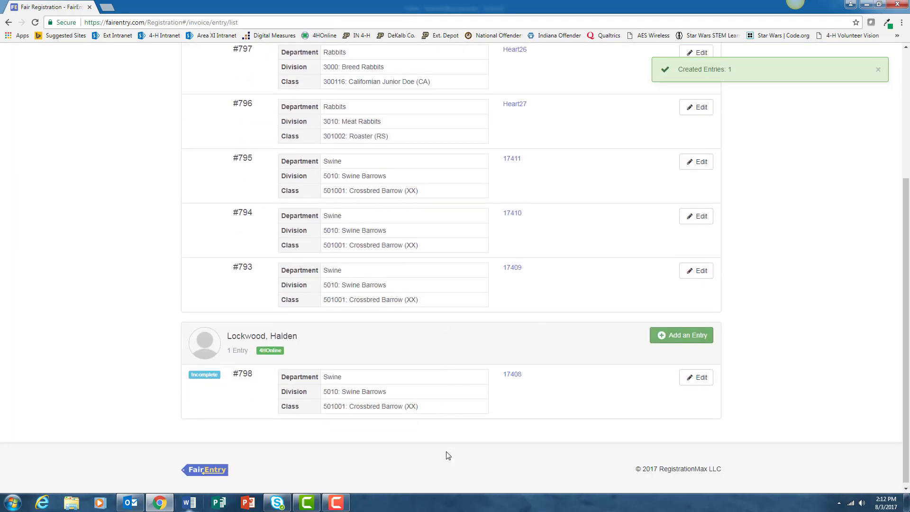
scroll(262, 315, up, 3)
scroll(308, 399, down, 3)
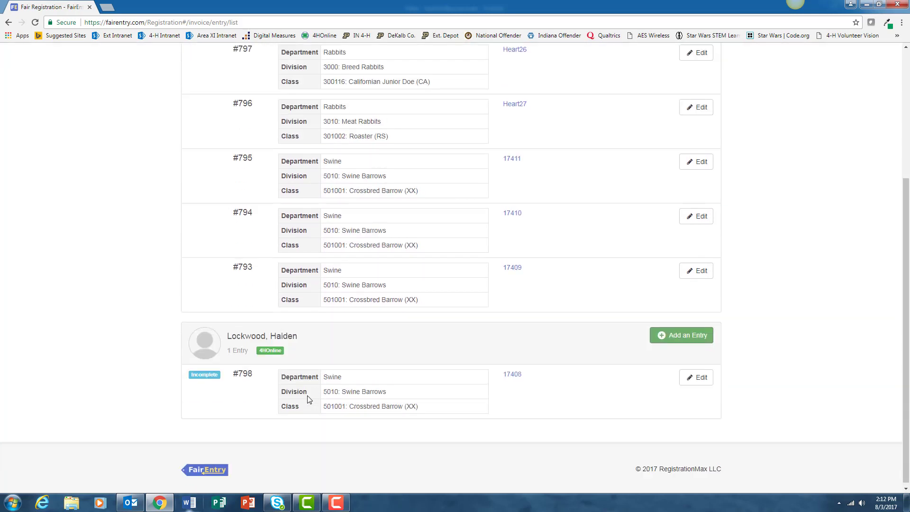
Start a new Swine / 5020: Swine Gilts entry for the second exhibitor
click(681, 337)
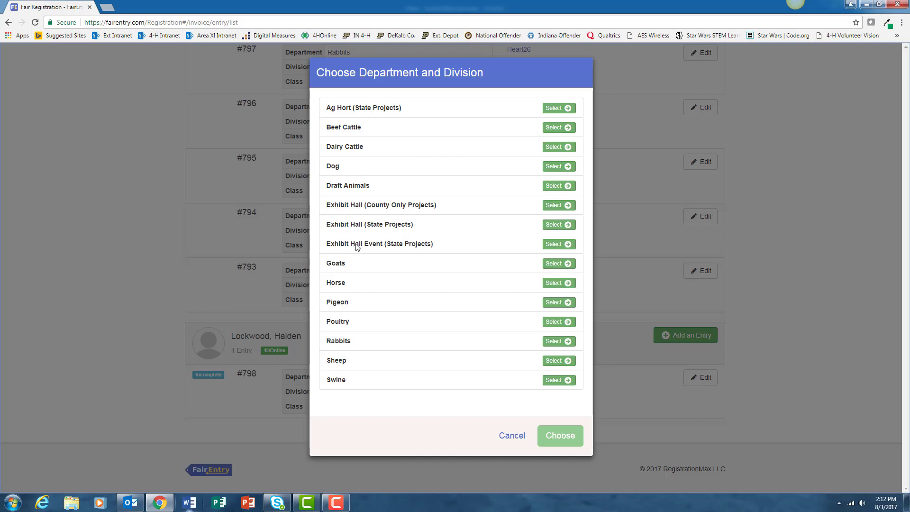
click(557, 380)
click(555, 173)
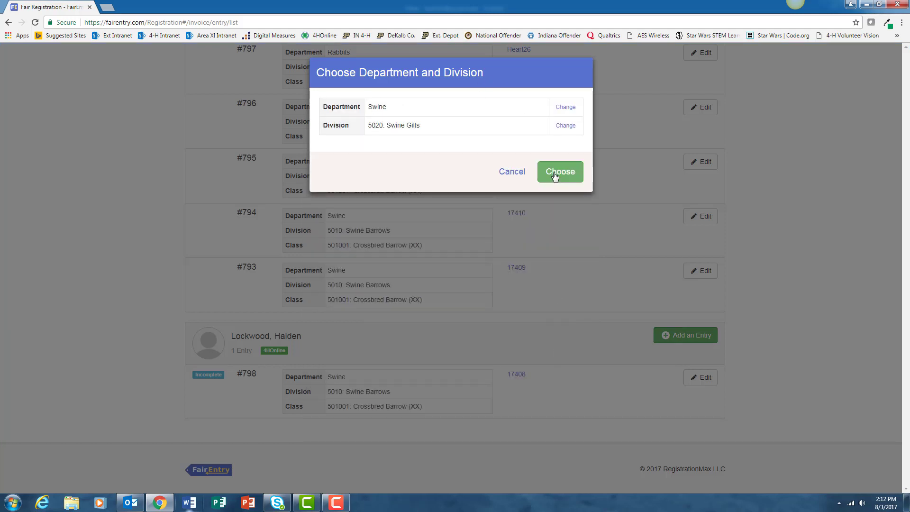
click(556, 173)
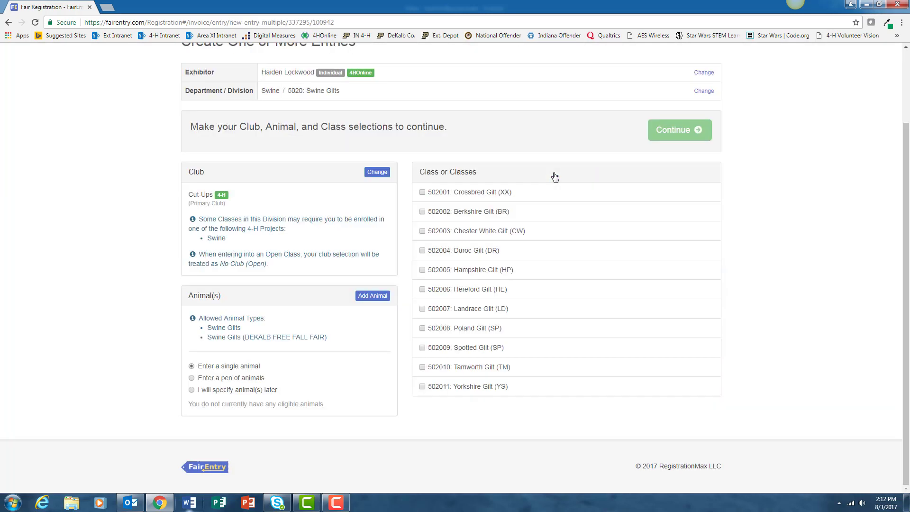
Import gilt 17407, tick class 502001: Crossbred Gilt and create entry #799
click(372, 297)
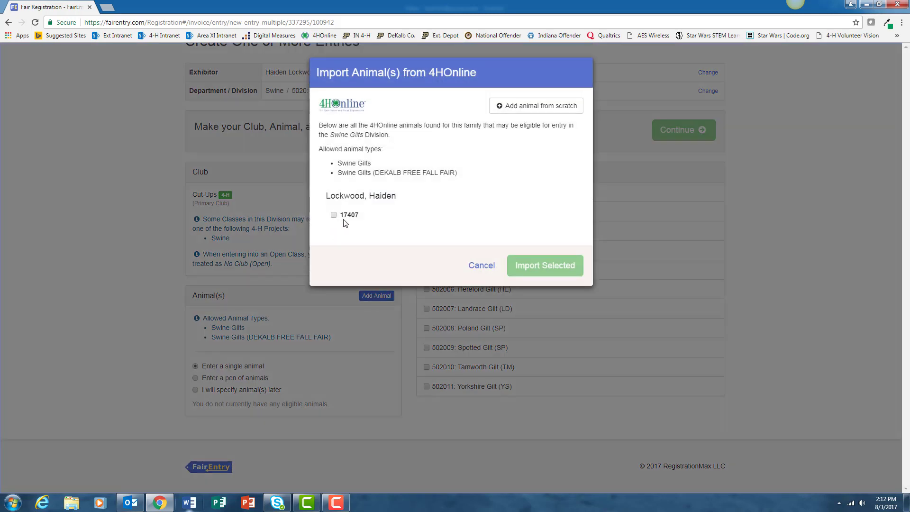
click(334, 215)
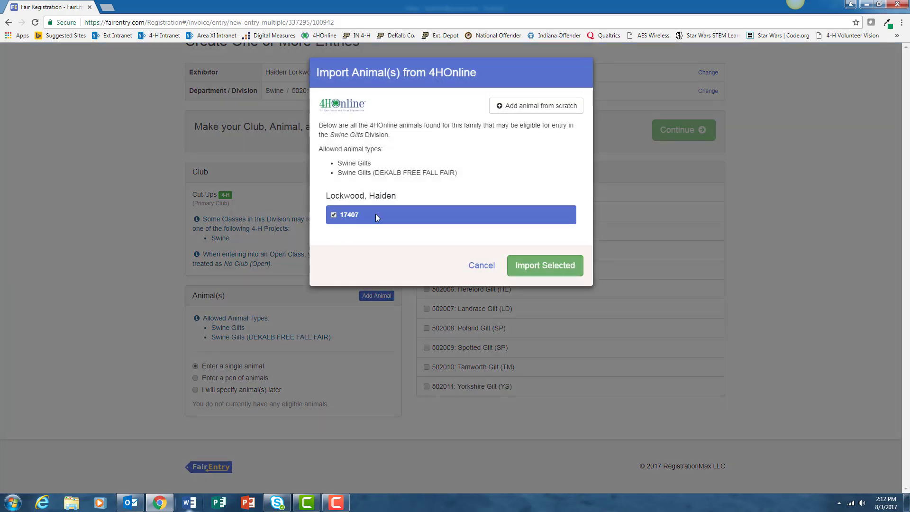
click(545, 266)
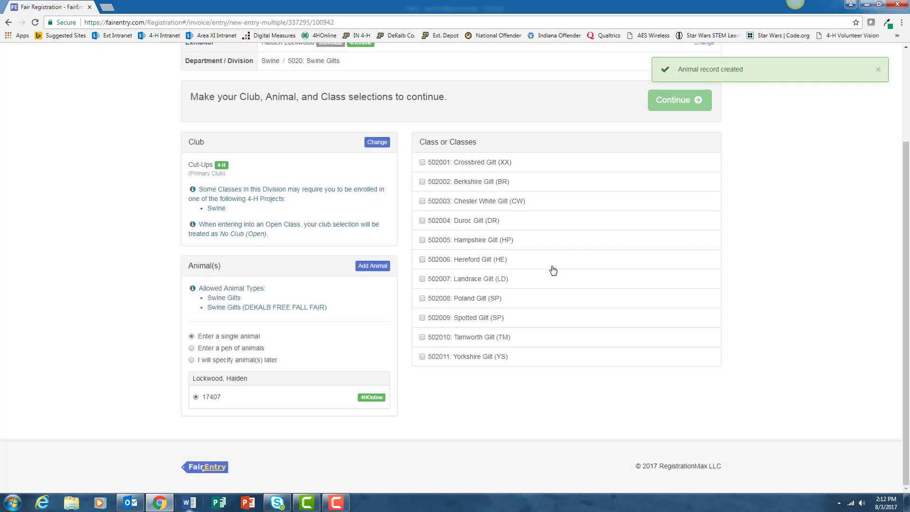
click(422, 163)
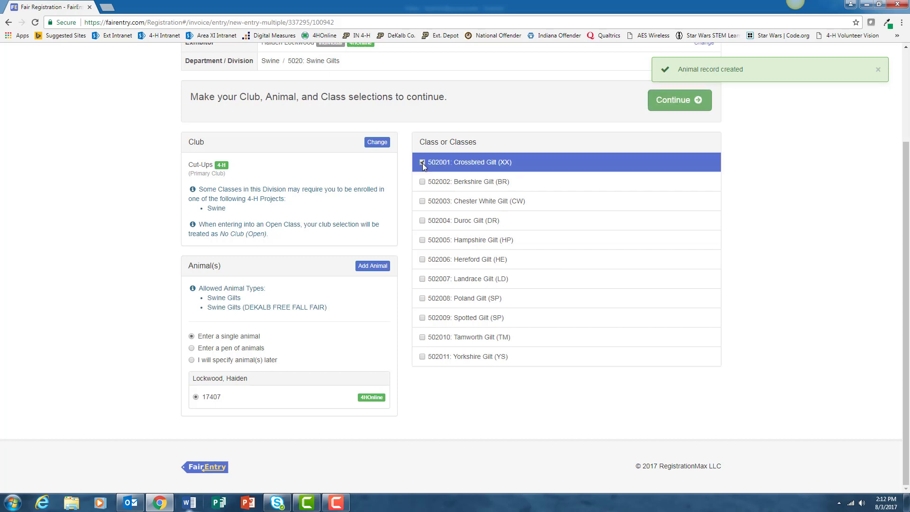
click(660, 104)
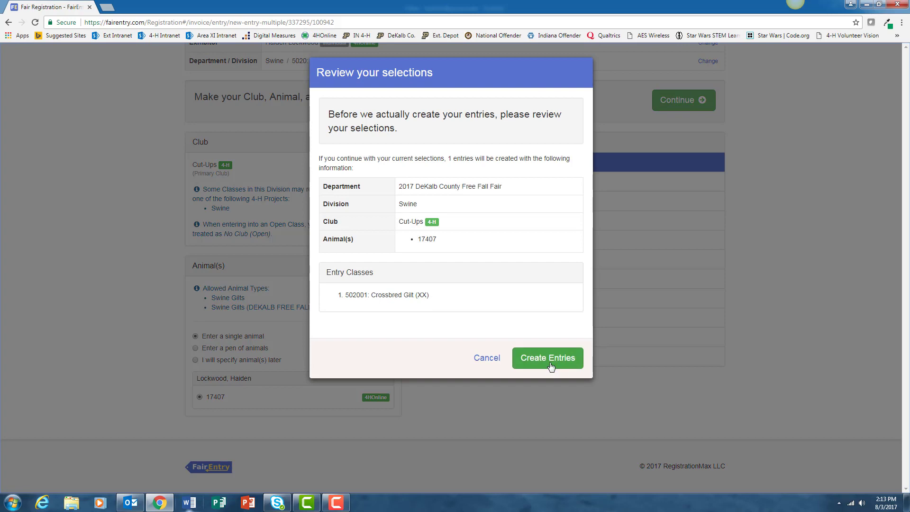
click(548, 361)
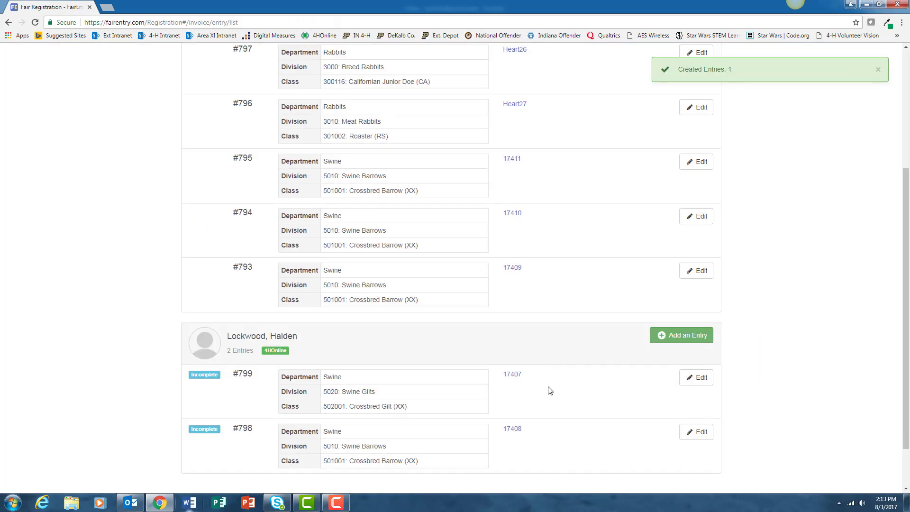
scroll(550, 393, down, 1)
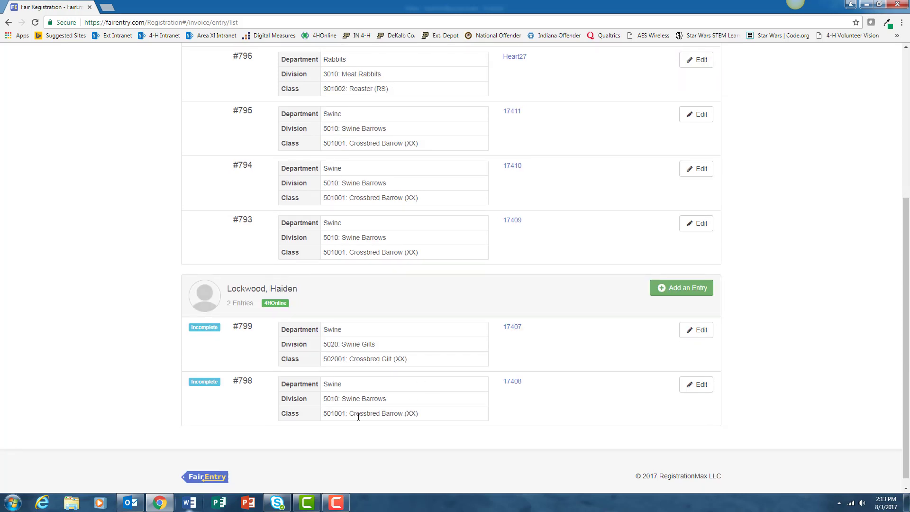
Create entry #800 under Rabbits / 3030 Rabbit Showmanship for class 302002 Intermediate Rabbit Showmanship
scroll(402, 327, up, 4)
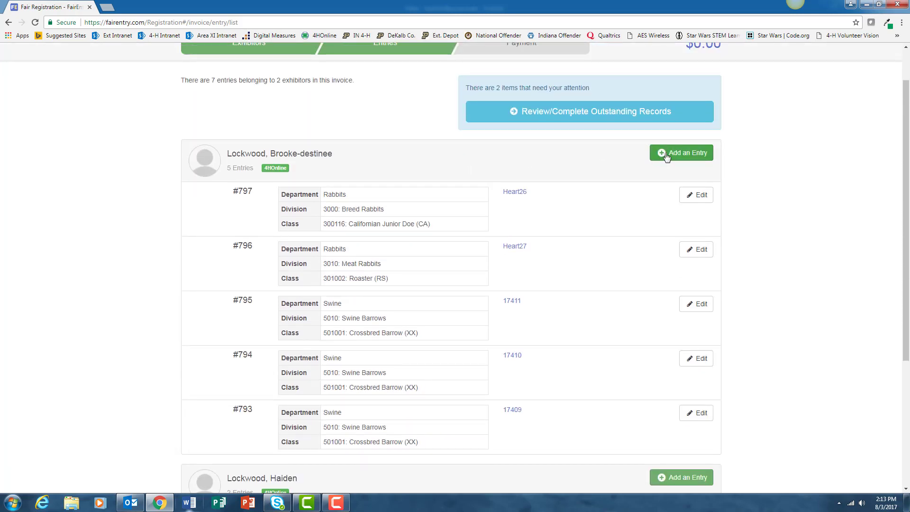
click(666, 156)
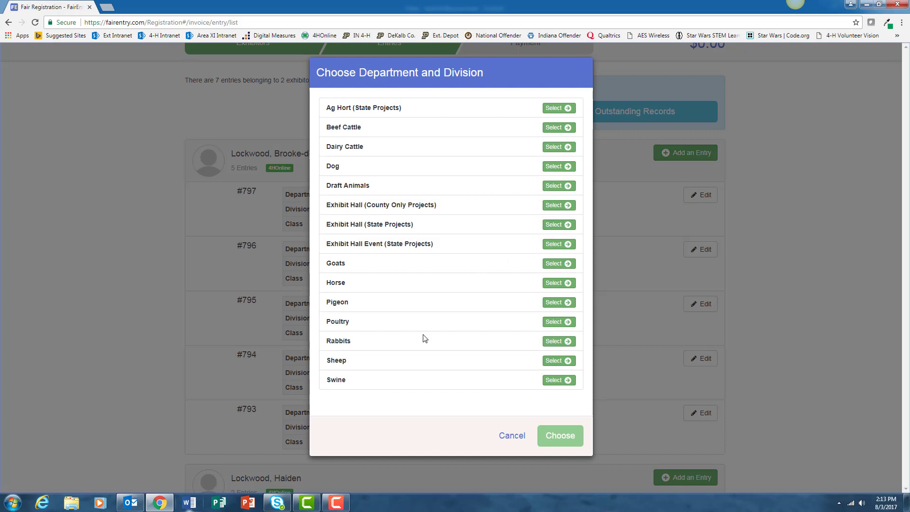
click(557, 342)
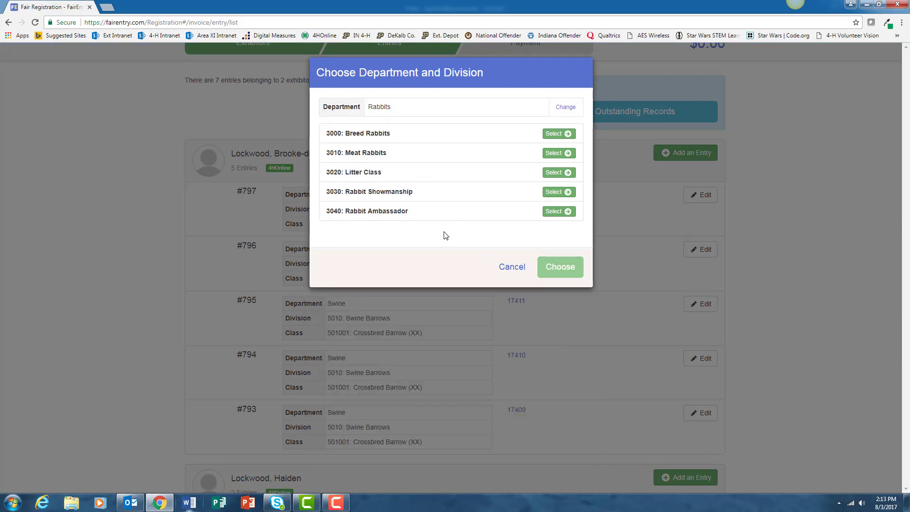
click(553, 191)
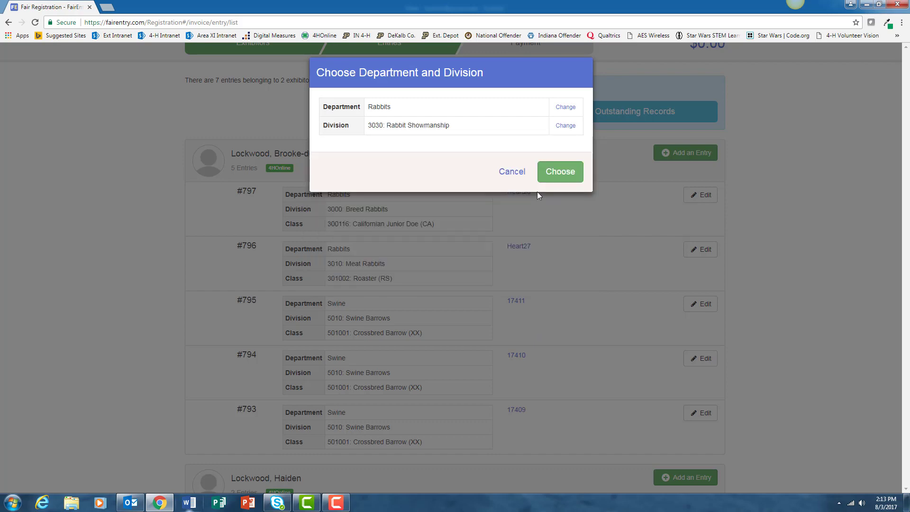
click(552, 173)
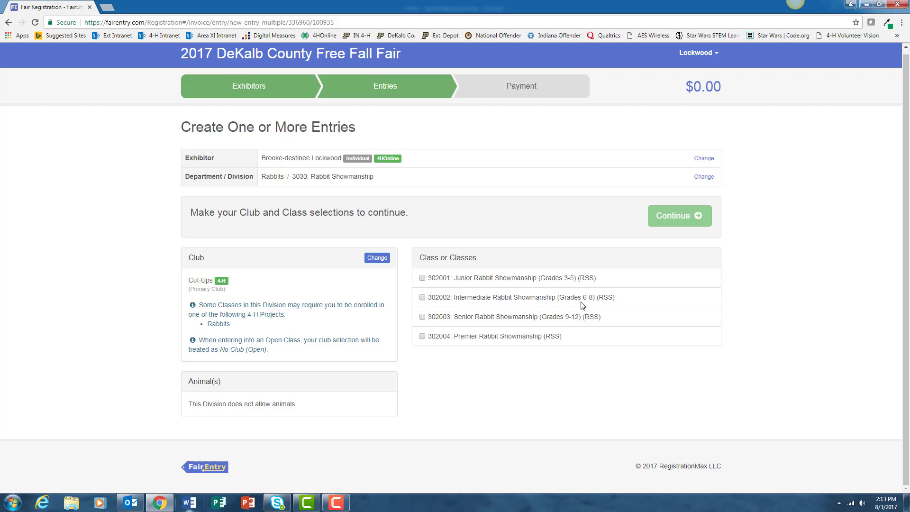
click(422, 298)
click(681, 216)
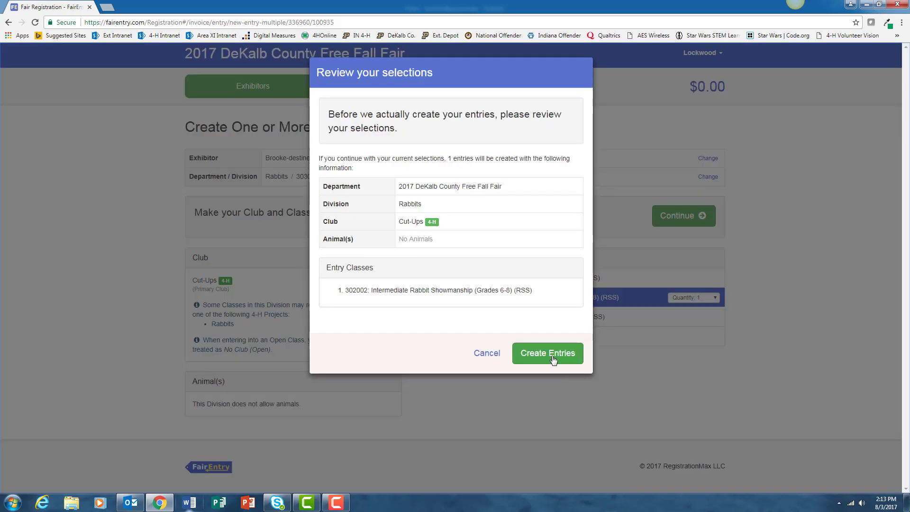
click(547, 354)
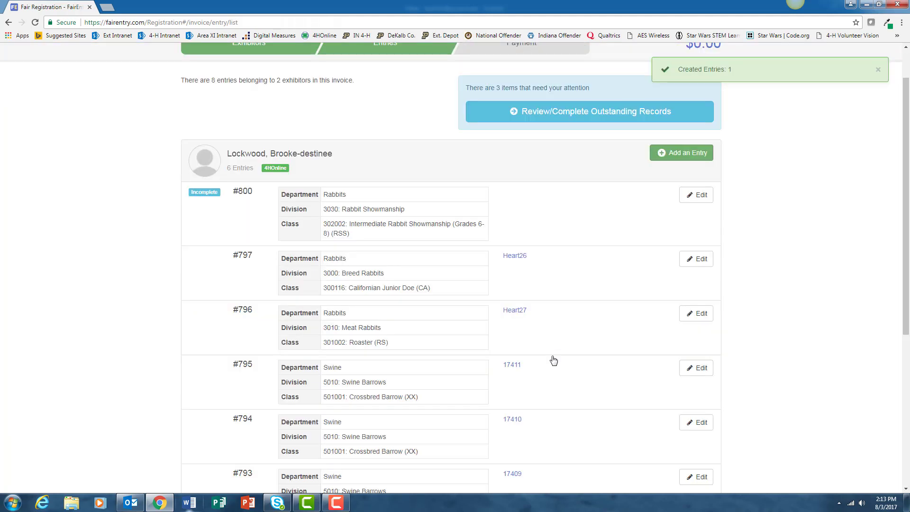
Save the penning questions for entries #798 and #799, then complete entry #800's record
click(537, 117)
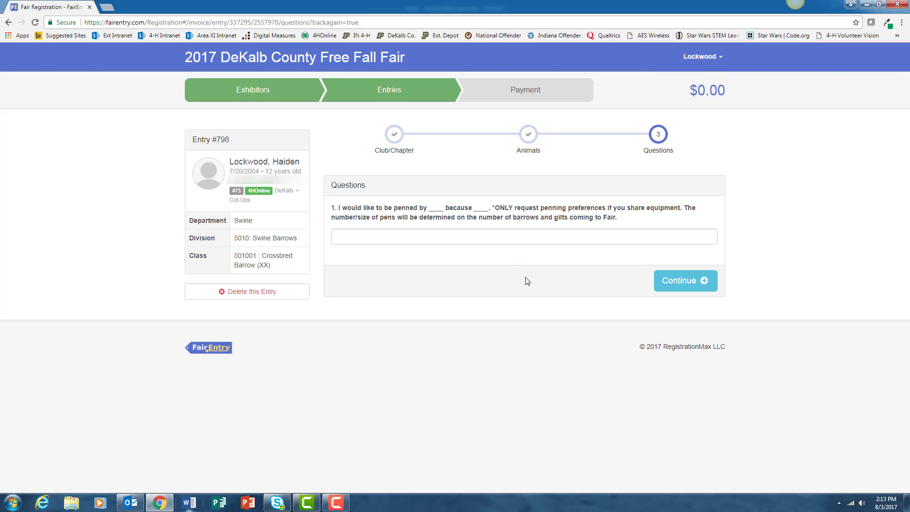
click(676, 283)
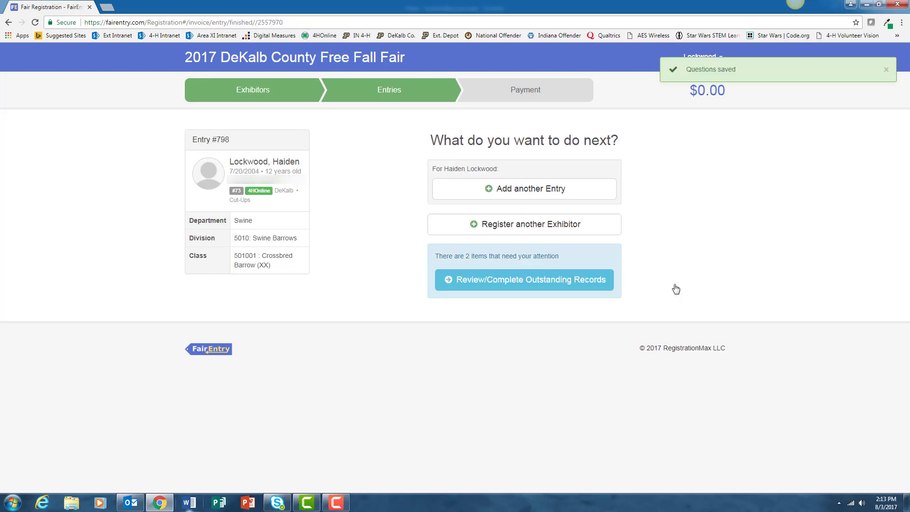
click(513, 286)
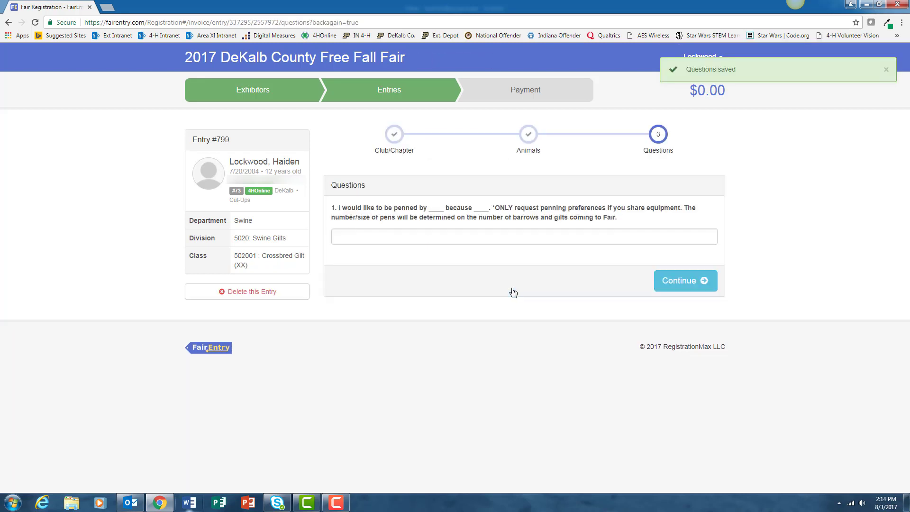
click(677, 284)
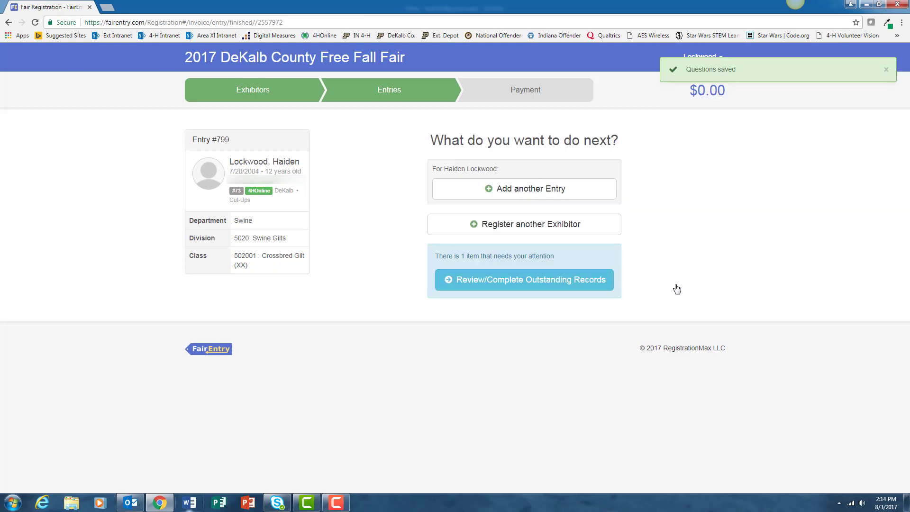
click(537, 283)
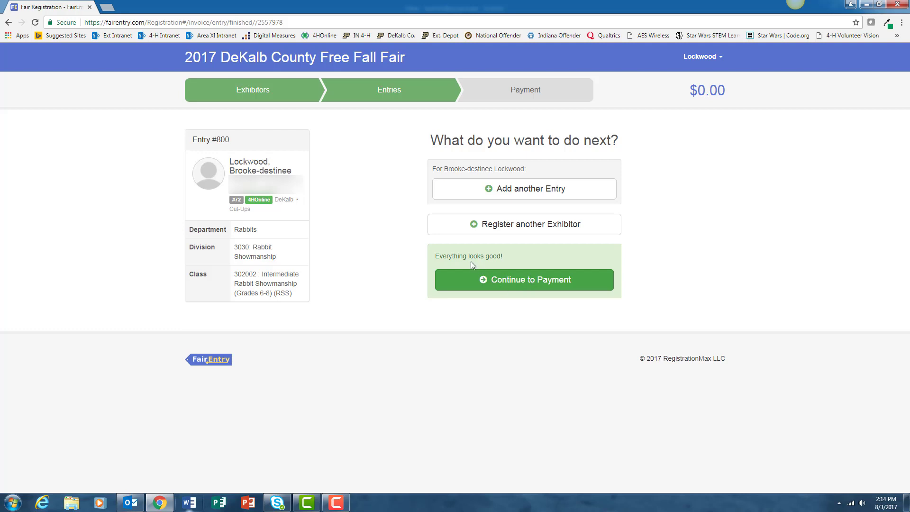
Take the $0.00 invoice through Review and Payment Method without selecting any payment
click(471, 286)
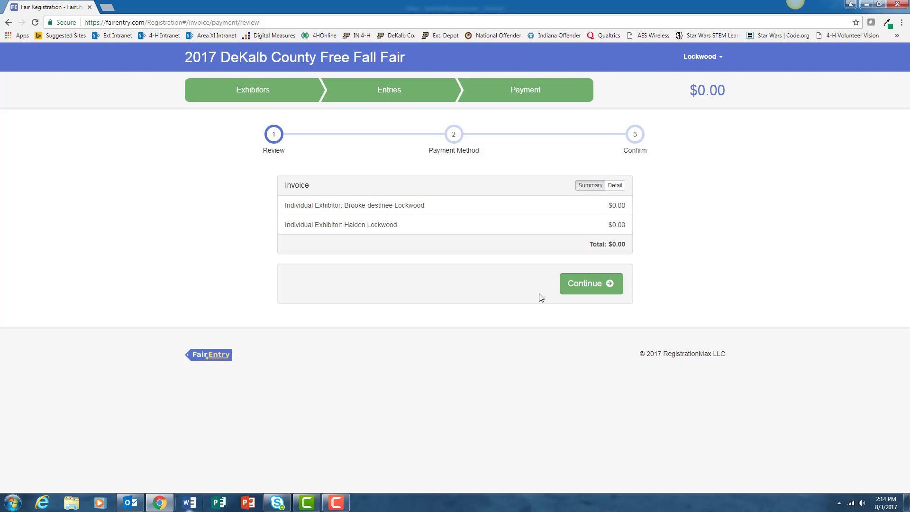
click(587, 285)
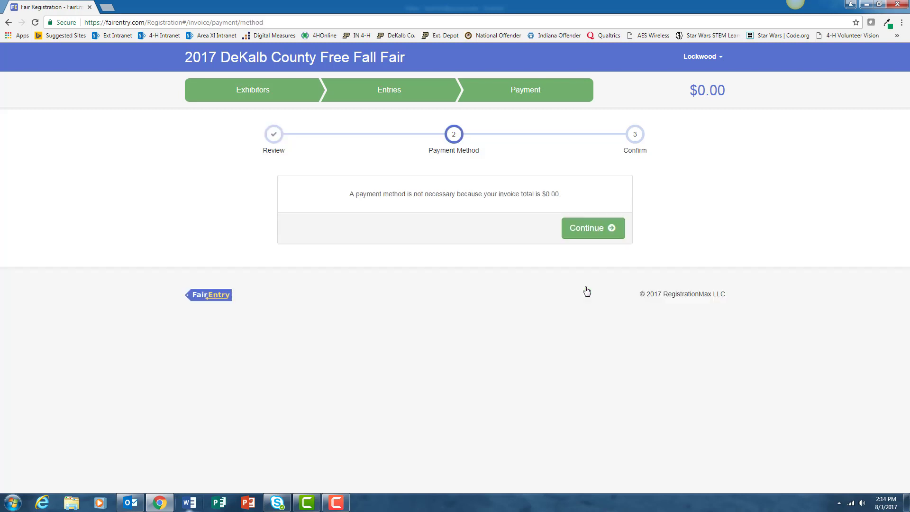
click(591, 234)
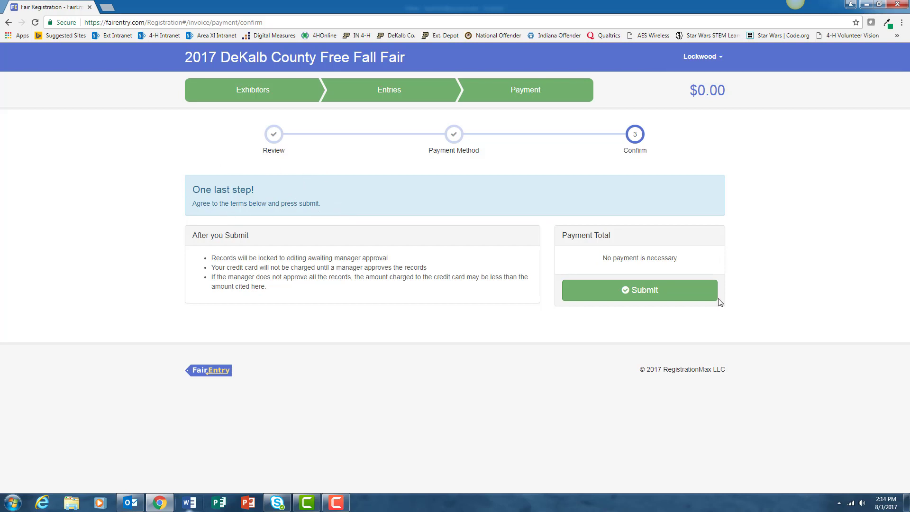
Submit the $0.00 invoice and return to the registration dashboard showing it as Submitted
click(652, 293)
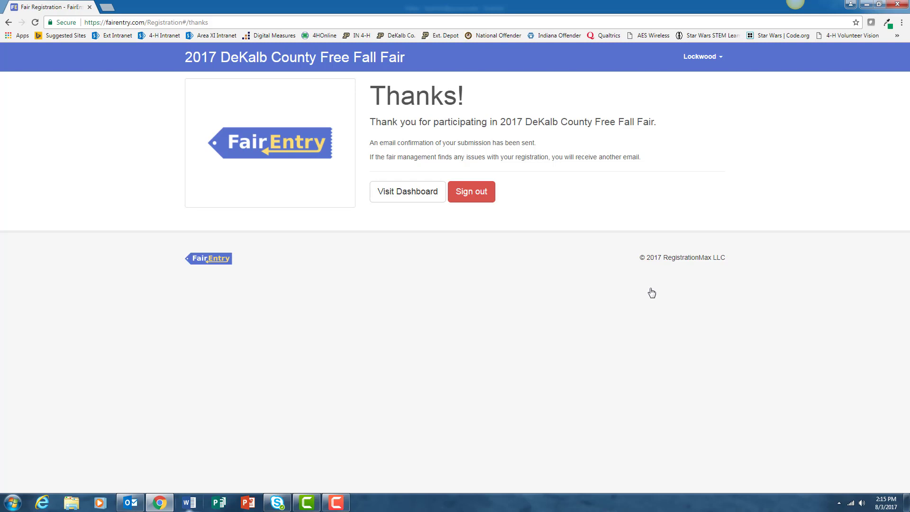
click(412, 197)
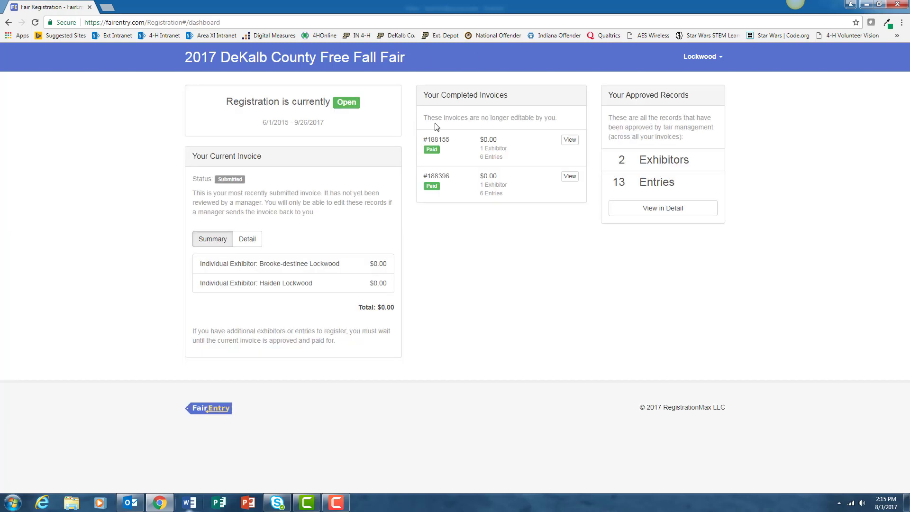
click(567, 135)
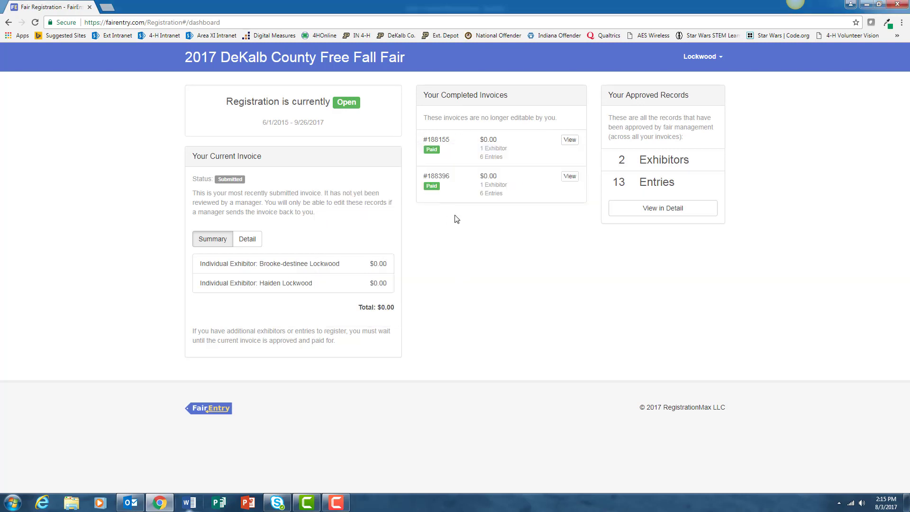